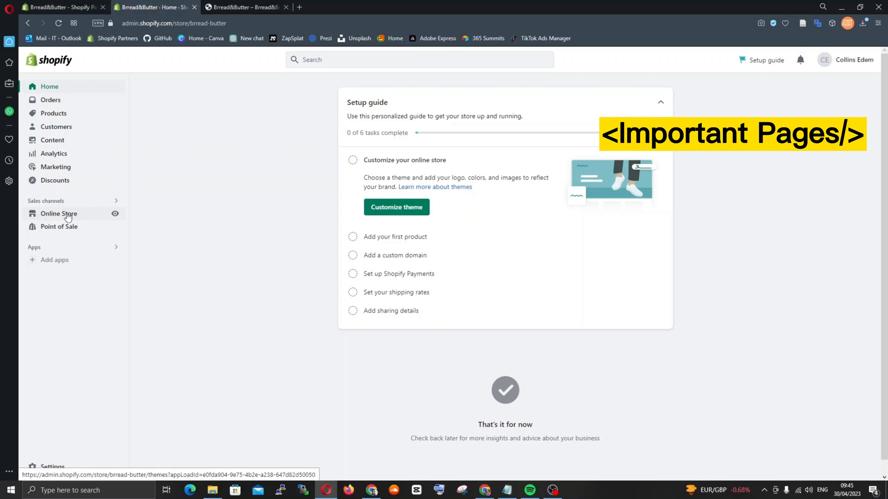
# Open the Policies page in the store's settings
pyautogui.click(68, 215)
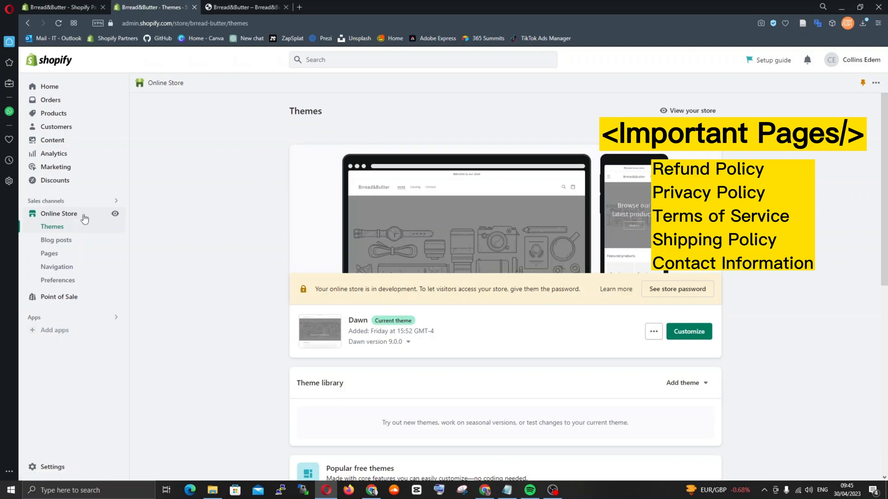
pyautogui.scroll(-5, 171, 234)
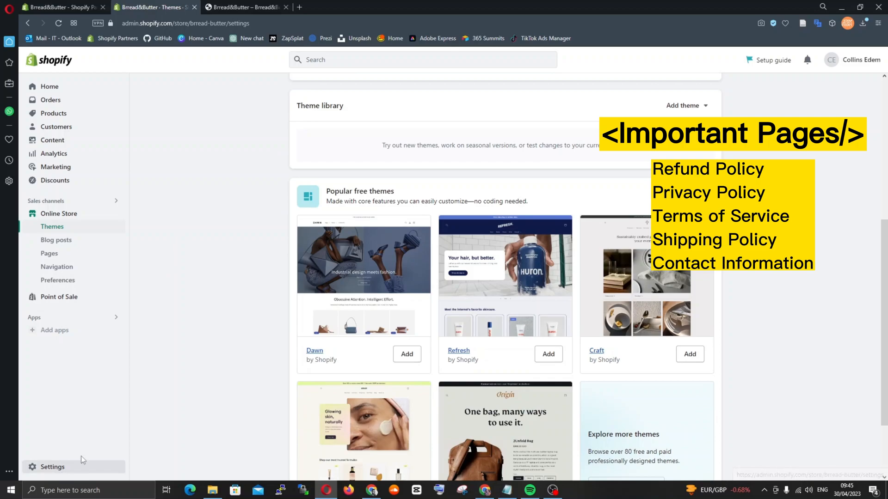
pyautogui.click(53, 467)
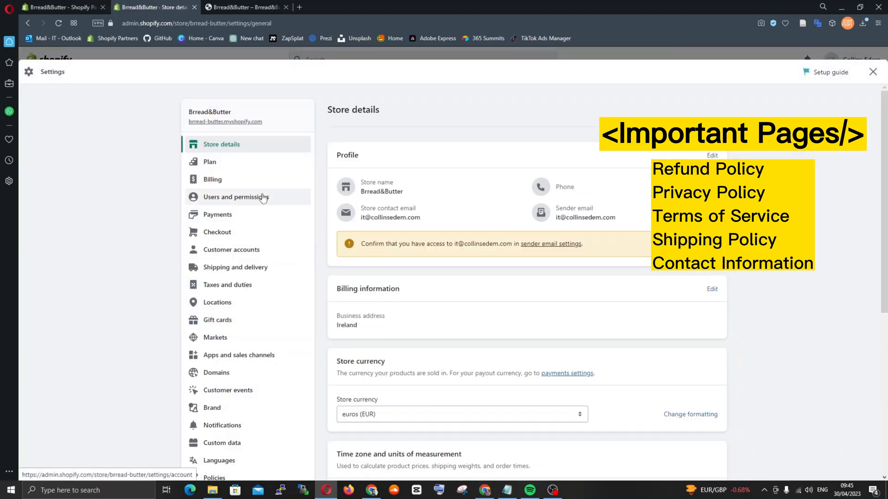
pyautogui.scroll(-5, 261, 199)
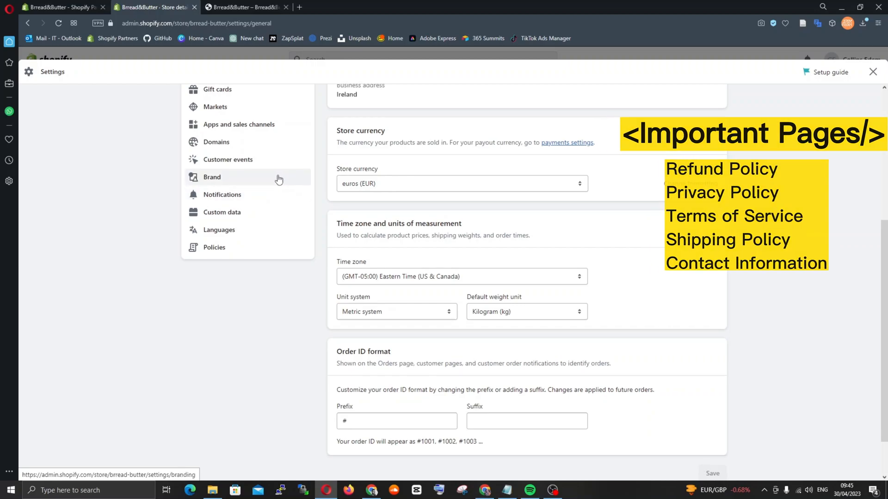
pyautogui.scroll(3, 275, 180)
pyautogui.click(246, 393)
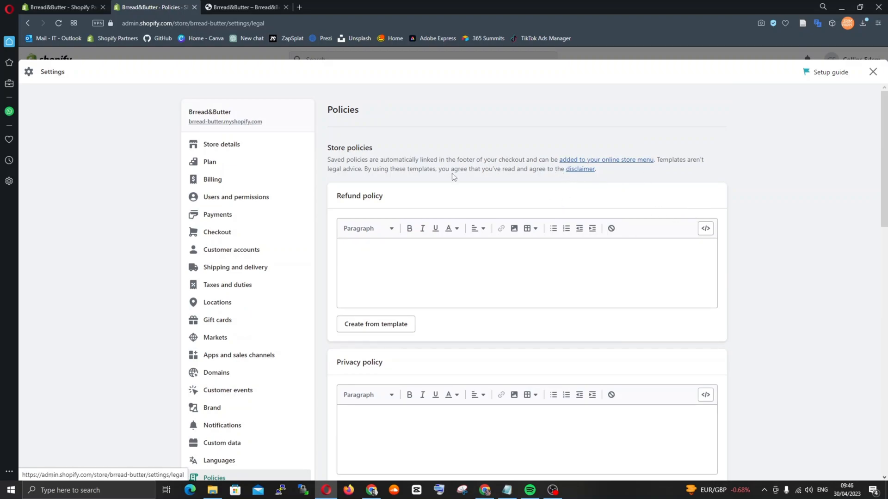
# Fill the store's privacy policy with the text from the built-in template
pyautogui.scroll(-2, 505, 193)
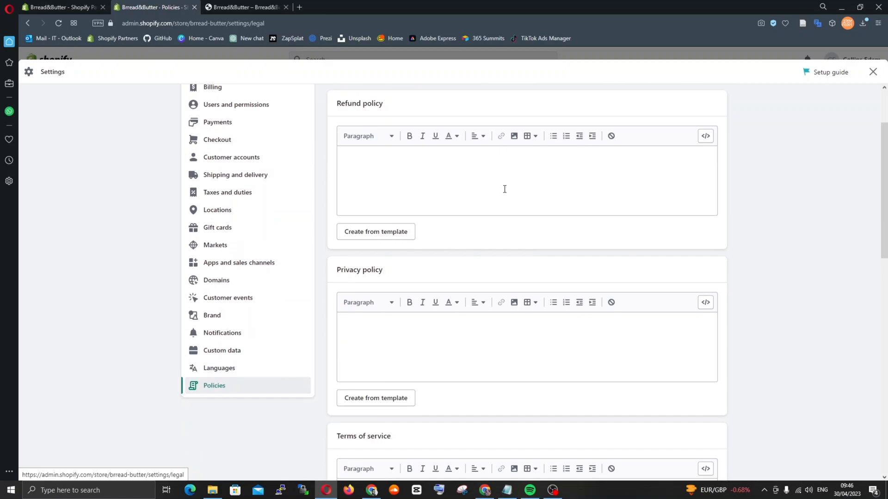
pyautogui.scroll(-7, 504, 189)
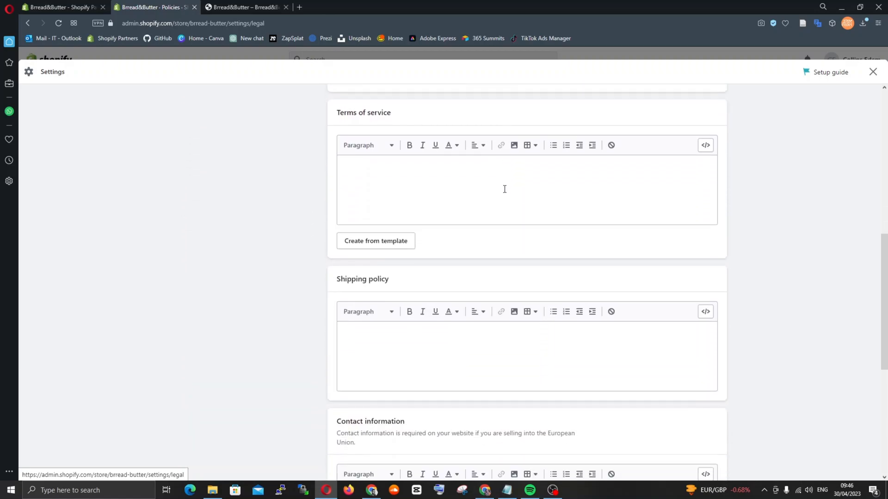
pyautogui.scroll(-5, 504, 189)
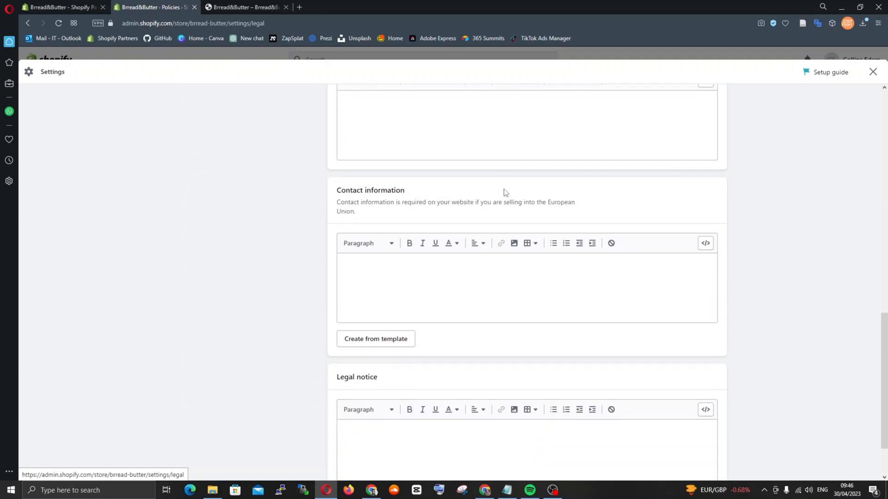
pyautogui.scroll(-2, 504, 190)
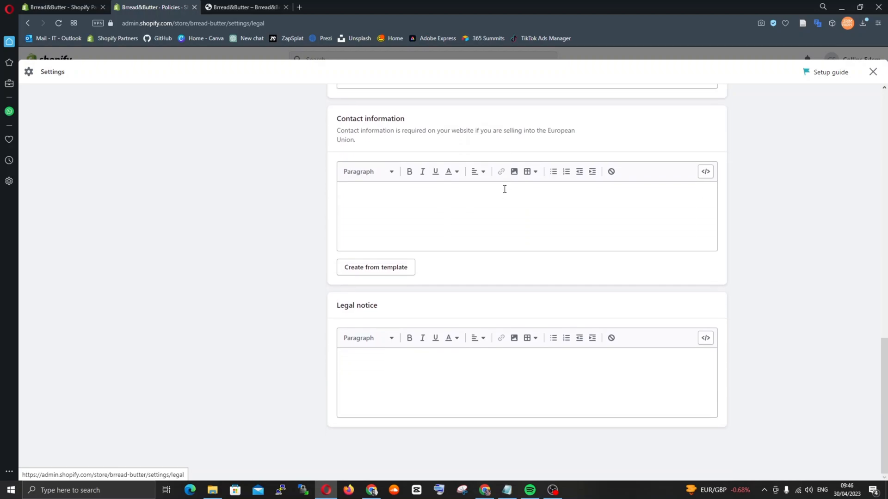
pyautogui.scroll(14, 505, 189)
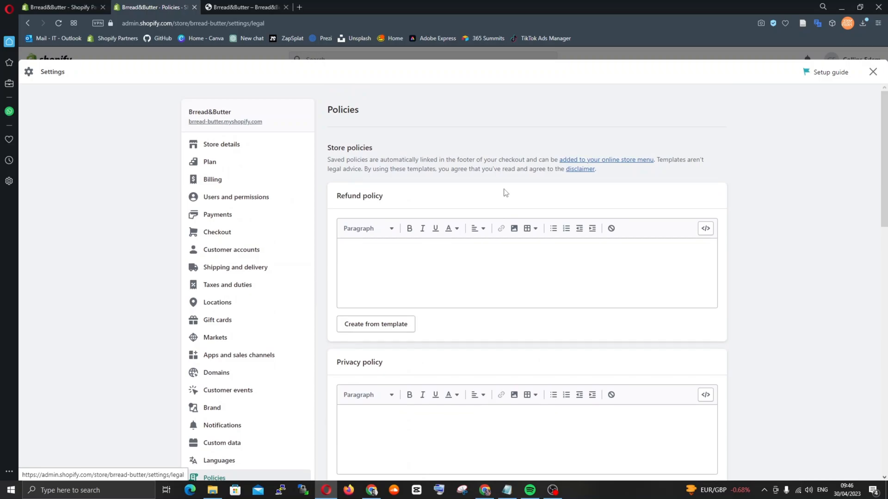
pyautogui.scroll(-3, 505, 193)
pyautogui.click(401, 362)
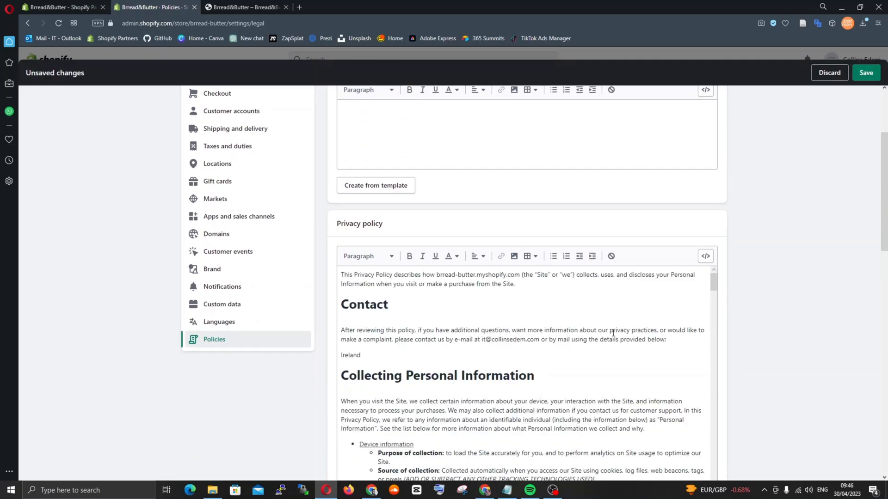
# Skim the whole privacy policy template text, from the Contact section to the Complaints section, and return to its beginning
pyautogui.scroll(-10, 613, 313)
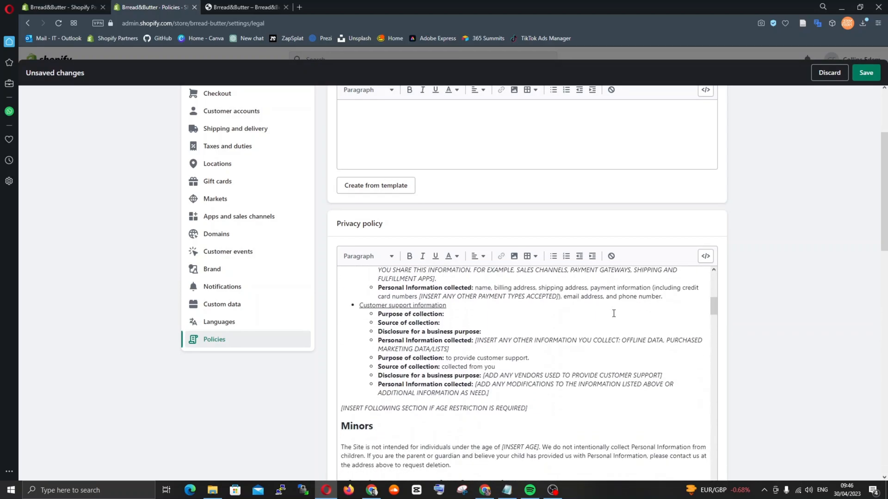
pyautogui.scroll(-3, 613, 313)
pyautogui.scroll(-10, 614, 313)
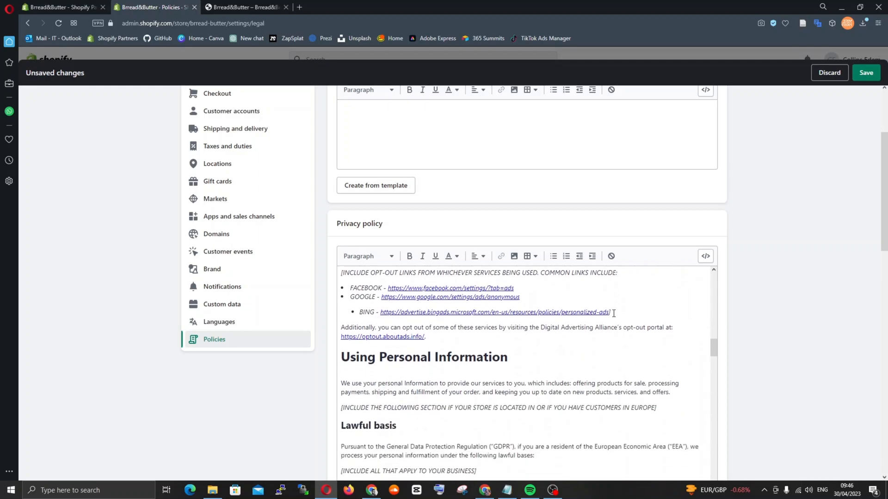
pyautogui.scroll(-3, 613, 314)
pyautogui.scroll(1, 613, 313)
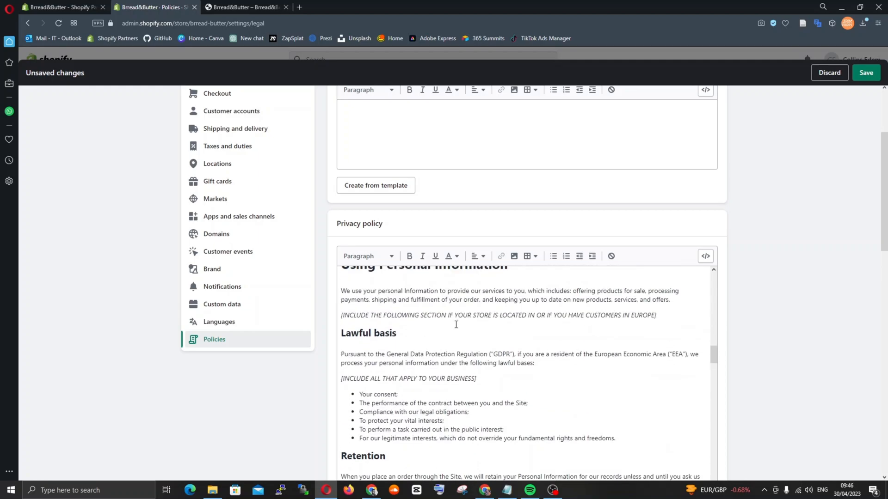
pyautogui.scroll(-10, 521, 321)
pyautogui.scroll(-10, 521, 321)
pyautogui.scroll(4, 521, 321)
pyautogui.scroll(-4, 520, 324)
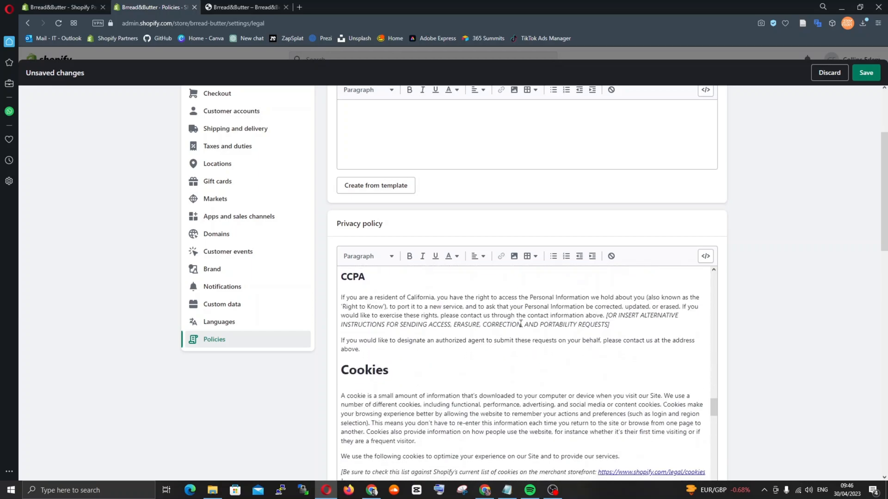
pyautogui.scroll(-3, 521, 324)
pyautogui.scroll(-12, 521, 323)
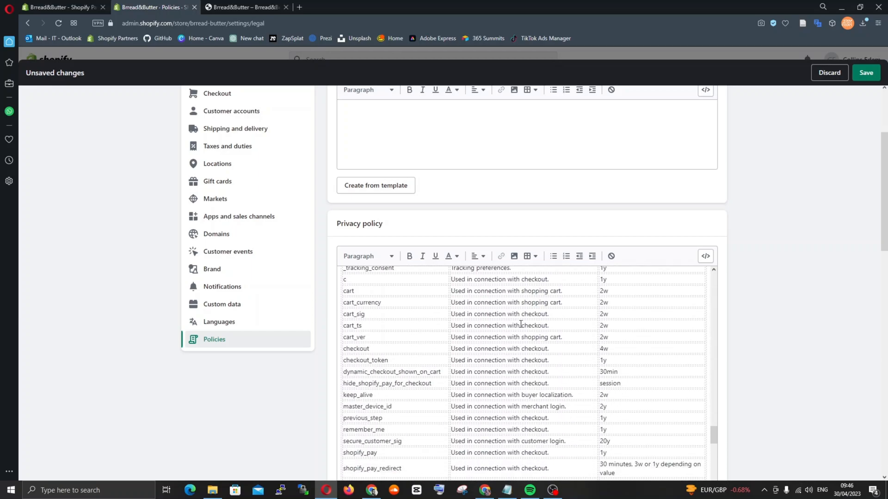
pyautogui.scroll(-10, 552, 336)
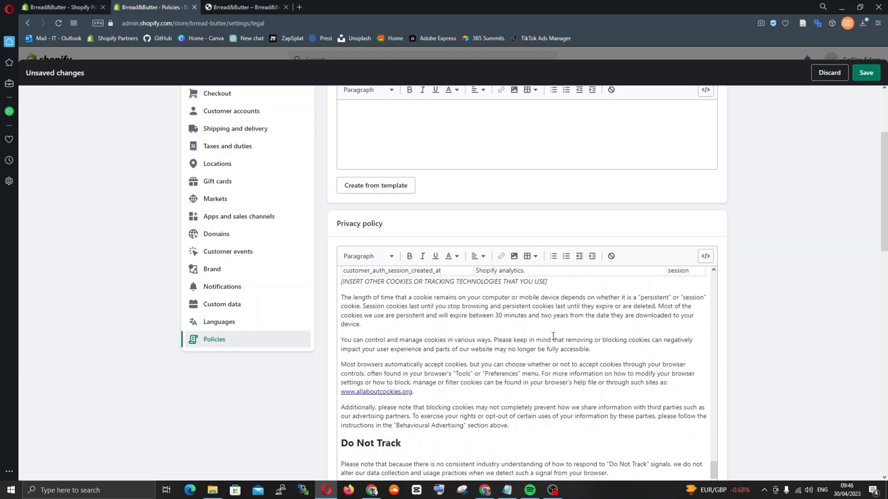
pyautogui.scroll(-6, 553, 336)
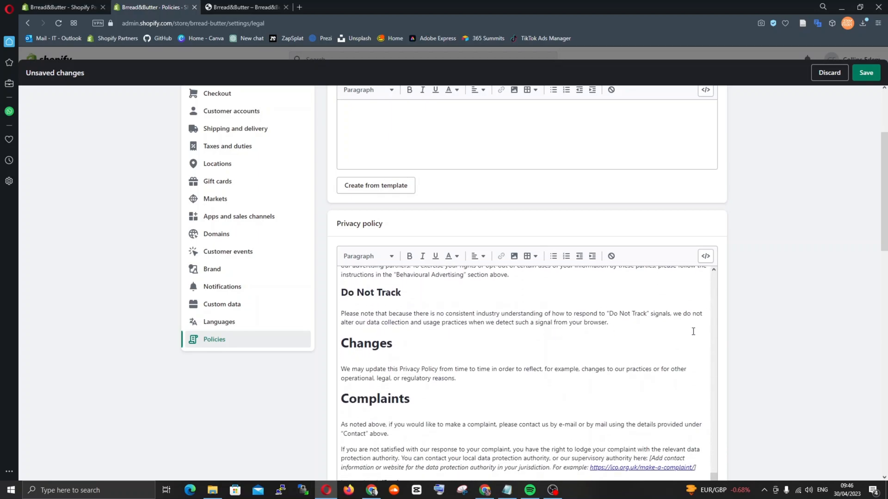
pyautogui.scroll(12, 594, 289)
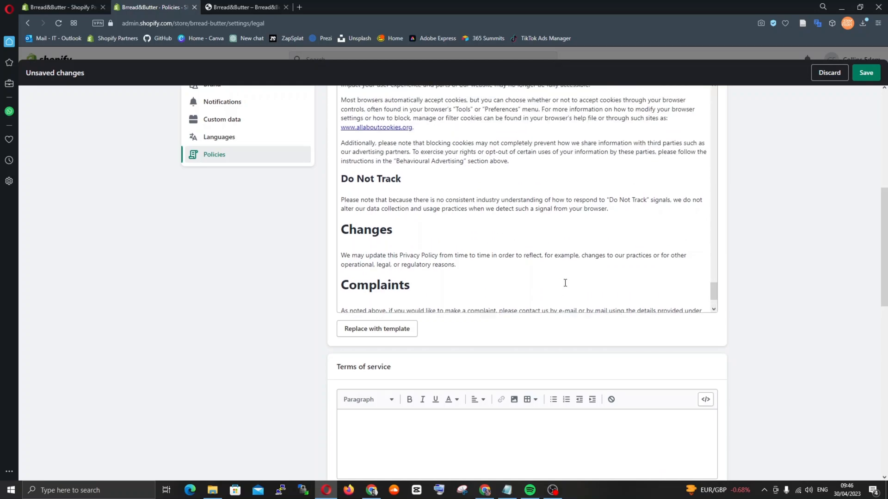
pyautogui.scroll(15, 565, 283)
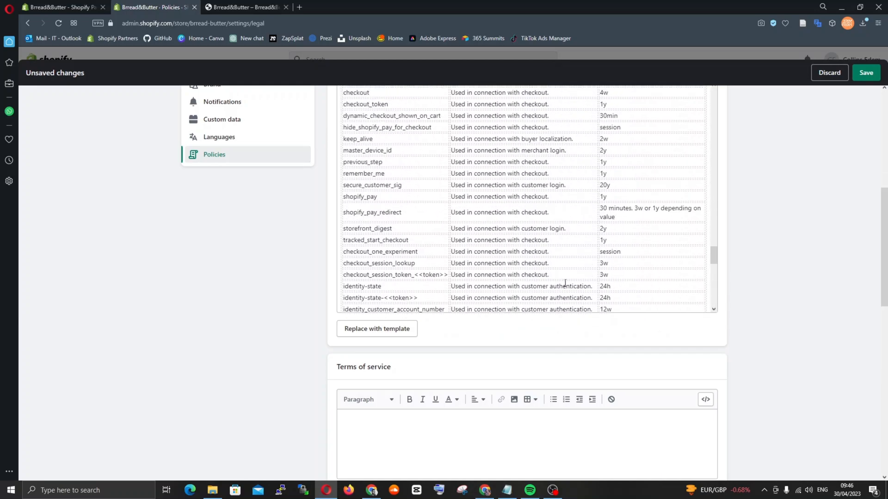
pyautogui.scroll(1, 743, 277)
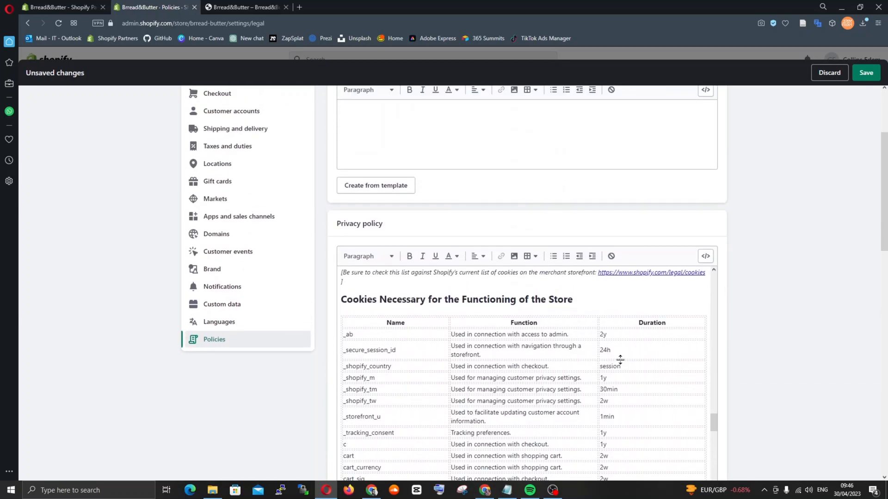
pyautogui.moveTo(714, 423); pyautogui.dragTo(713, 327)
pyautogui.scroll(10, 675, 315)
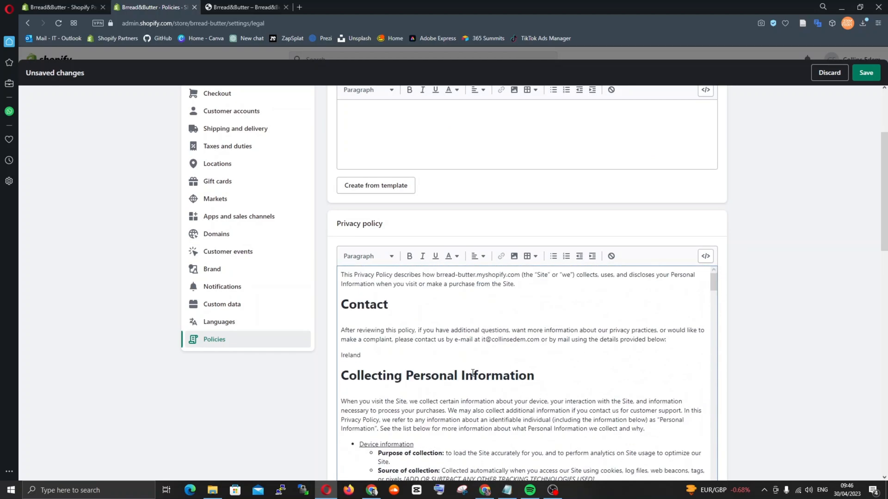
# Examine the bracketed placeholders in the privacy policy, from Collecting Personal Information through to the Reporting and Analytics cookie table
pyautogui.scroll(-3, 474, 373)
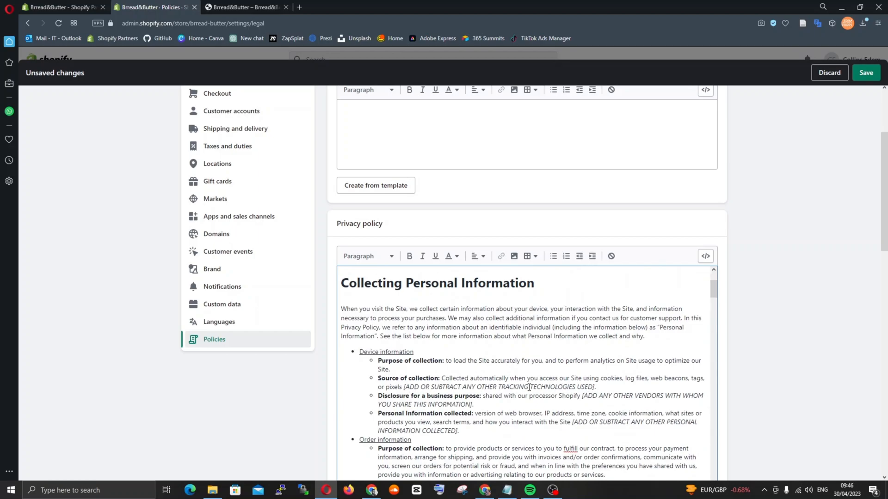
pyautogui.scroll(-2, 504, 389)
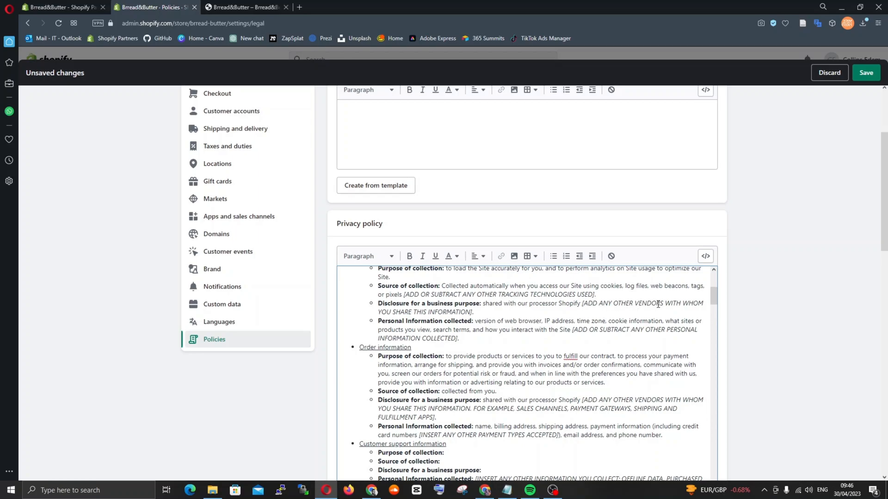
pyautogui.scroll(-5, 458, 353)
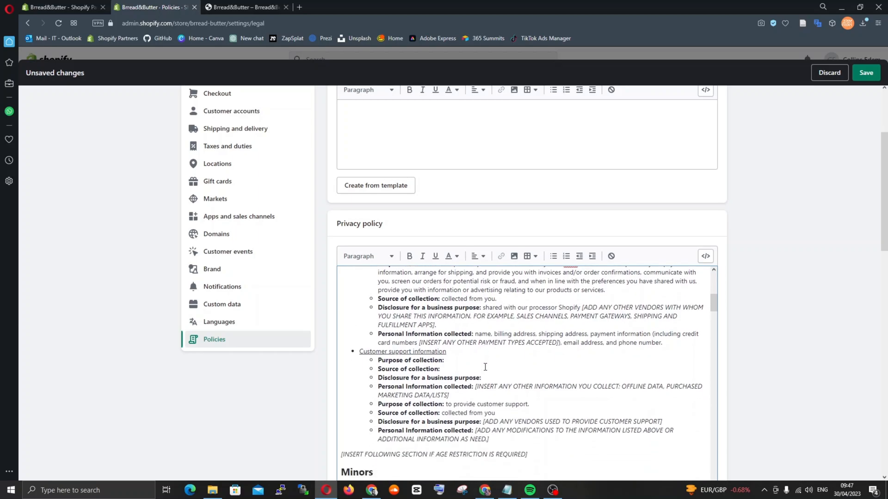
pyautogui.scroll(-3, 485, 367)
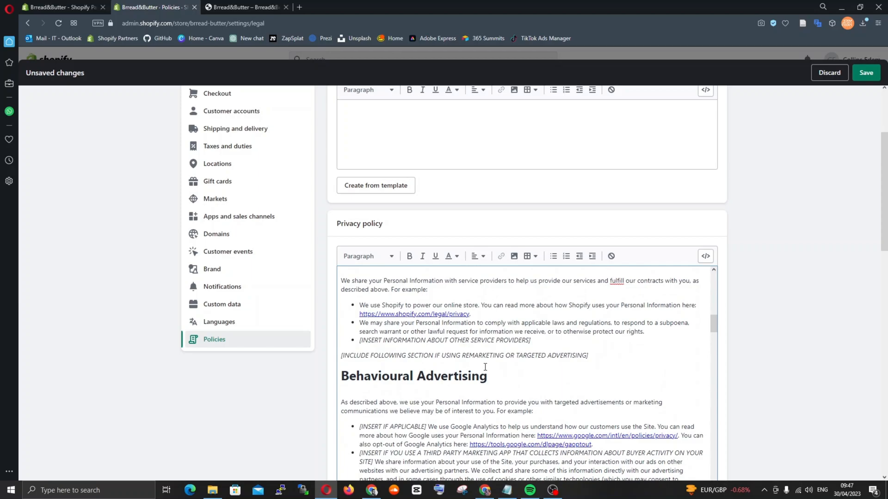
pyautogui.scroll(-3, 485, 367)
pyautogui.scroll(-2, 485, 367)
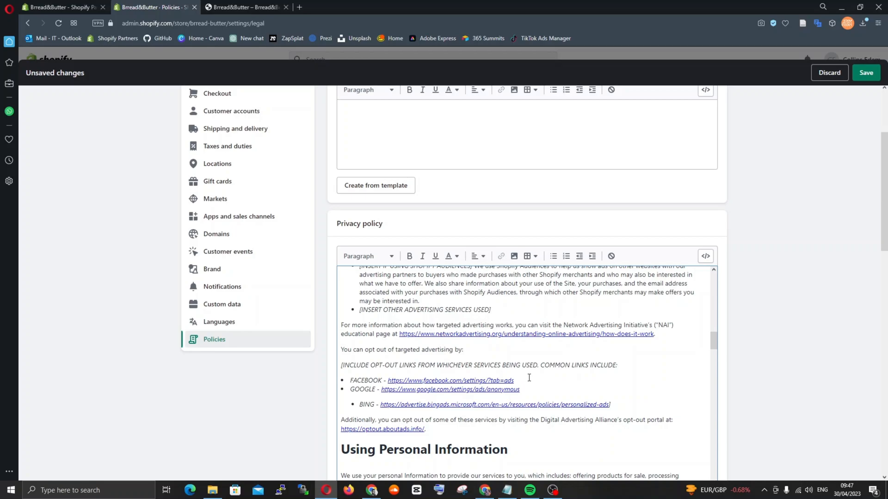
pyautogui.scroll(-2, 529, 378)
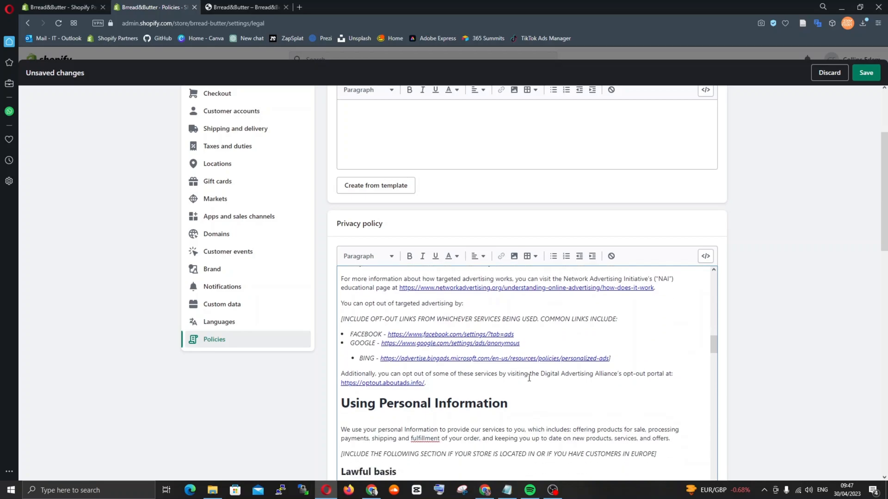
pyautogui.scroll(-4, 530, 377)
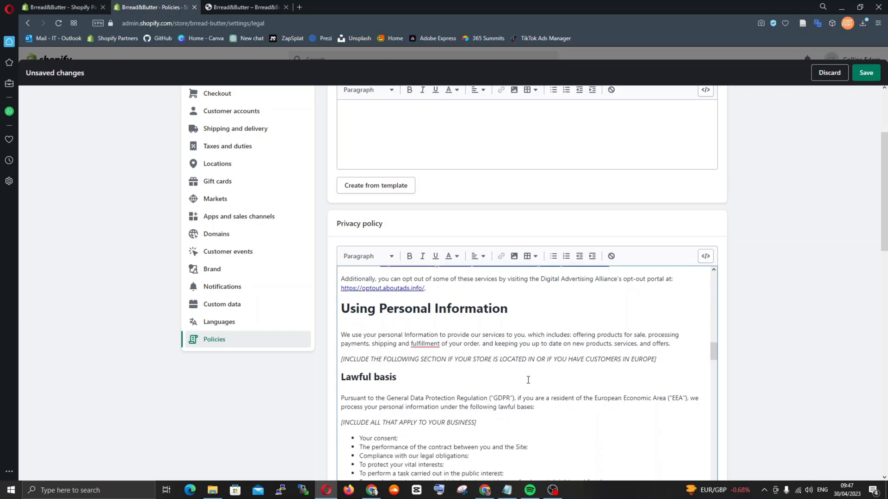
pyautogui.scroll(2, 528, 380)
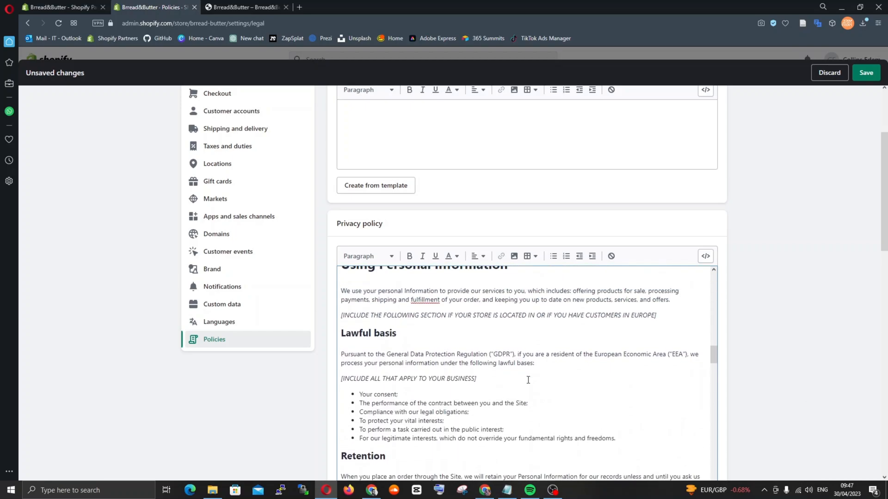
pyautogui.scroll(-4, 528, 380)
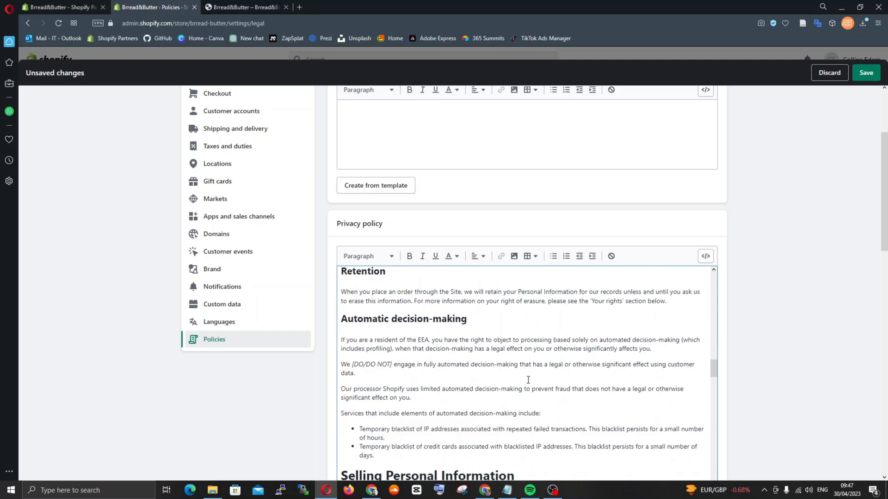
pyautogui.scroll(-7, 528, 380)
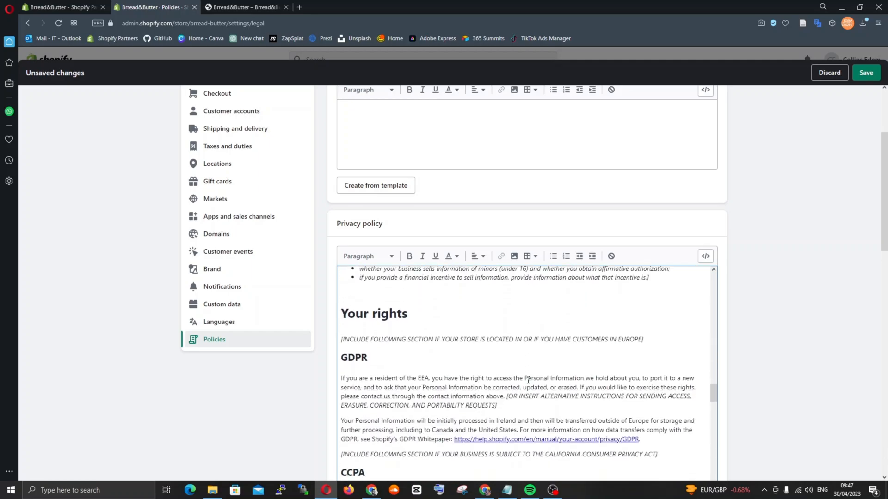
pyautogui.scroll(-2, 528, 380)
pyautogui.scroll(-4, 528, 380)
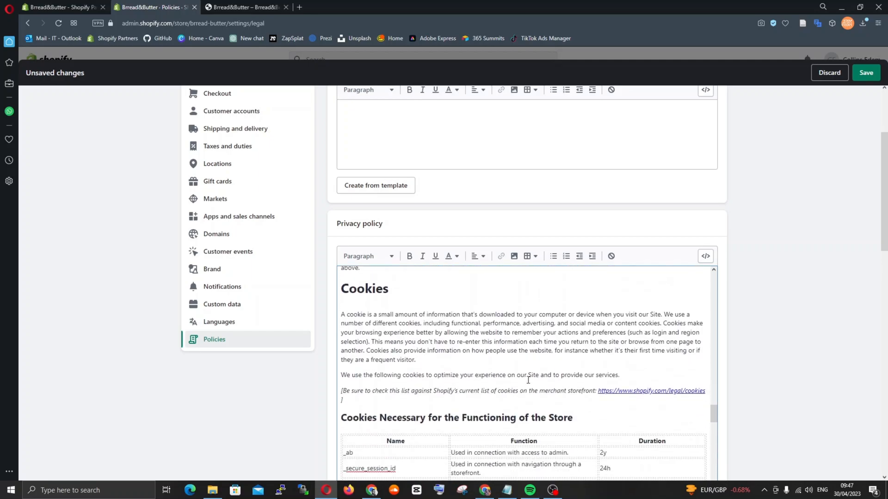
pyautogui.scroll(-14, 527, 380)
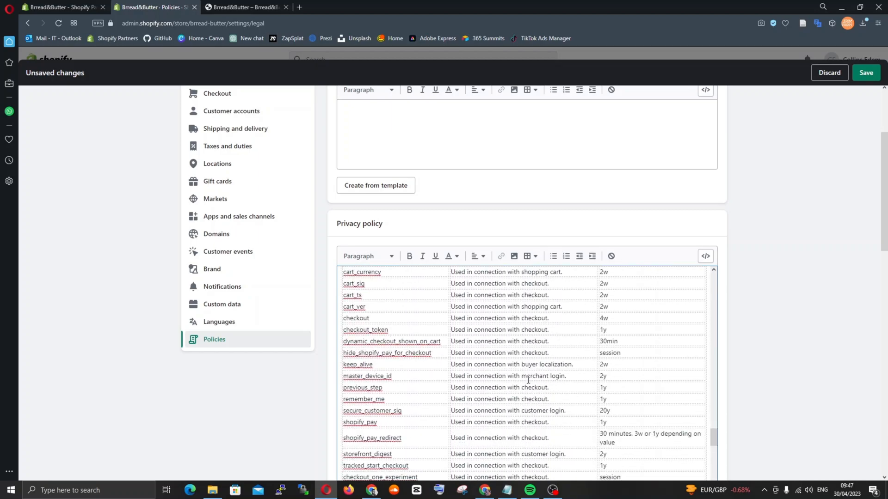
pyautogui.scroll(-1, 528, 380)
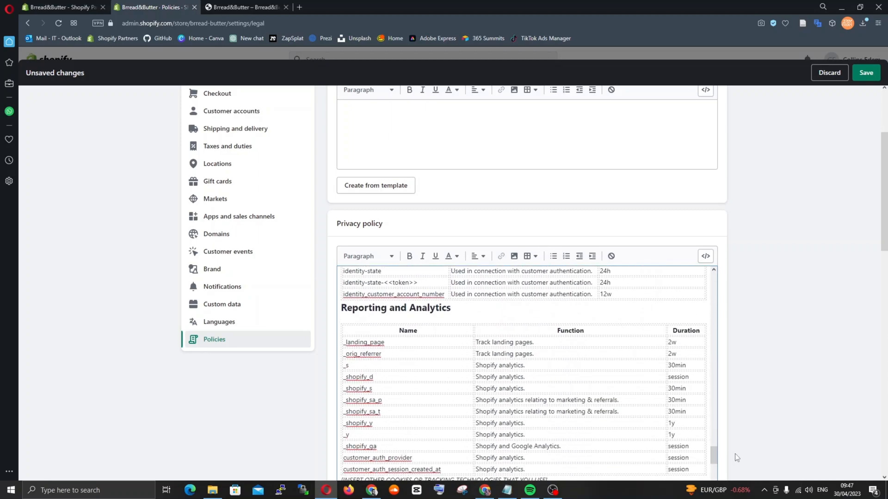
# Fill the store's terms of service with the text from the built-in template
pyautogui.scroll(-4, 719, 456)
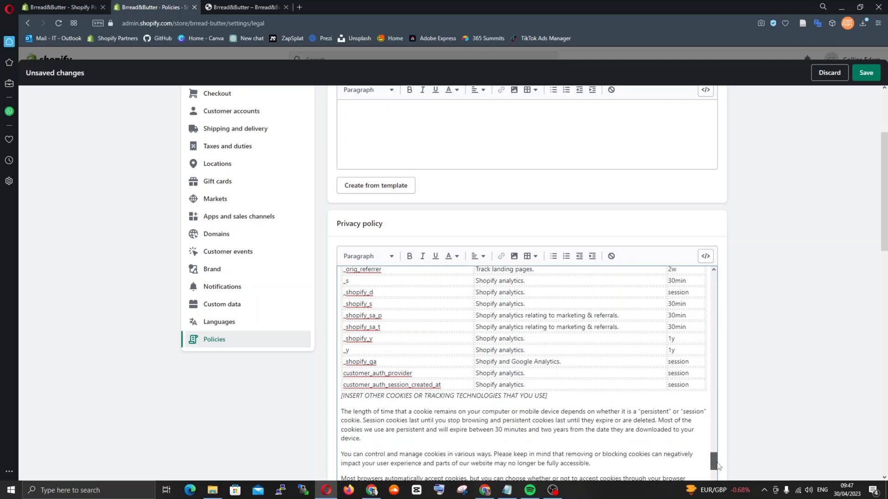
pyautogui.scroll(-6, 752, 431)
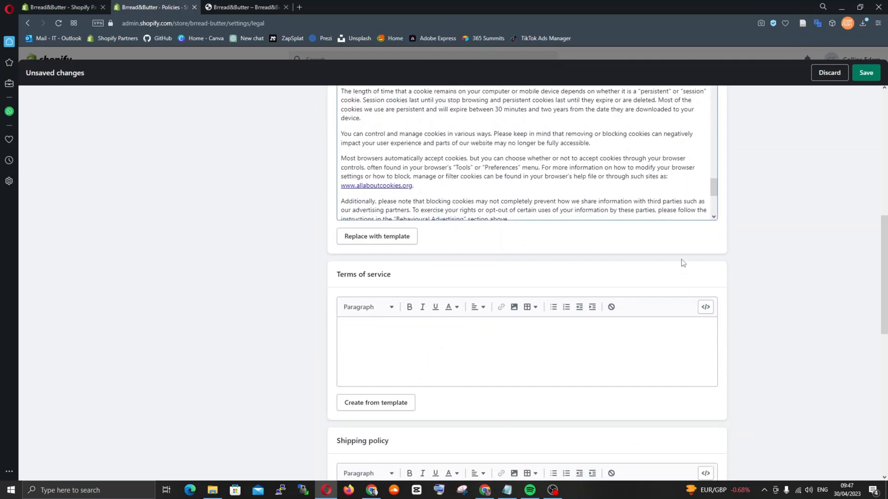
pyautogui.click(385, 405)
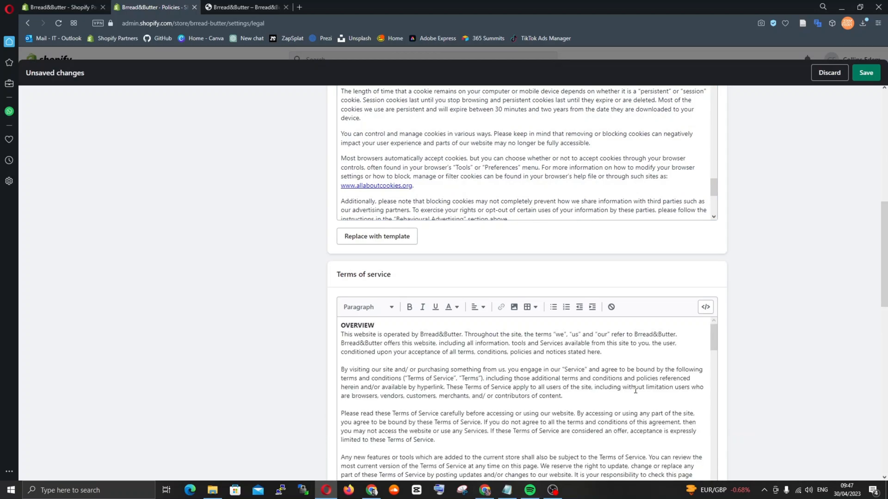
# Read through the terms of service template, from the Overview paragraph to Section 20 - Contact Information
pyautogui.scroll(-3, 757, 377)
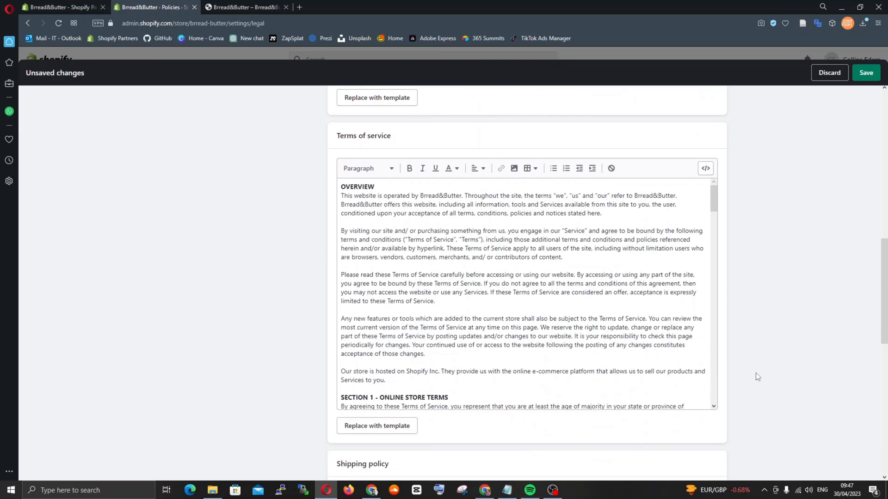
pyautogui.scroll(-3, 480, 247)
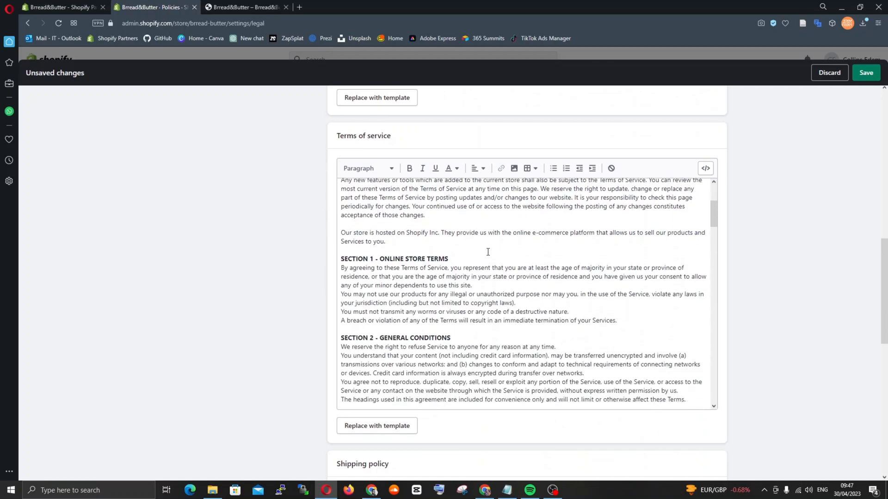
pyautogui.scroll(3, 488, 252)
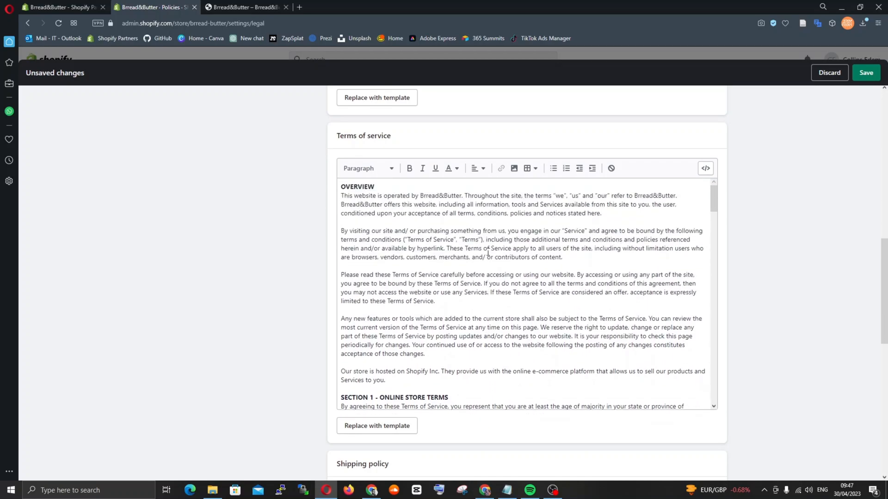
pyautogui.moveTo(342, 196); pyautogui.dragTo(597, 224)
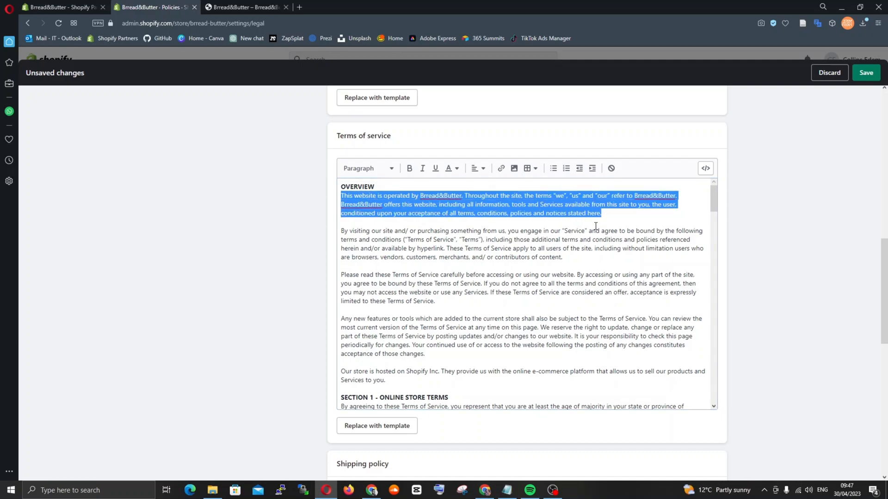
pyautogui.scroll(-15, 522, 320)
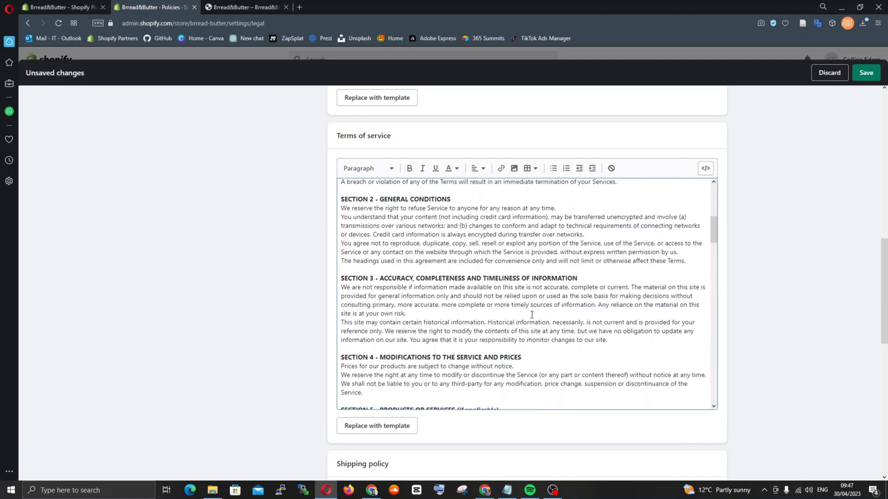
pyautogui.scroll(-4, 532, 315)
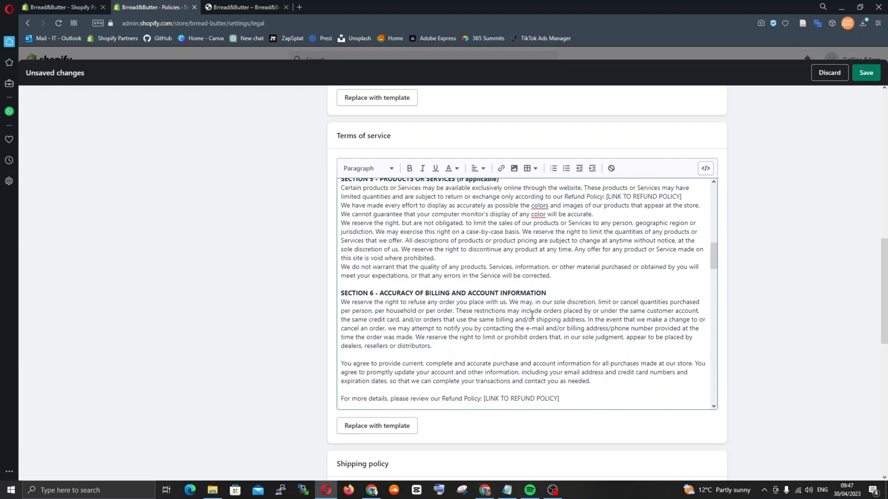
pyautogui.scroll(-3, 532, 315)
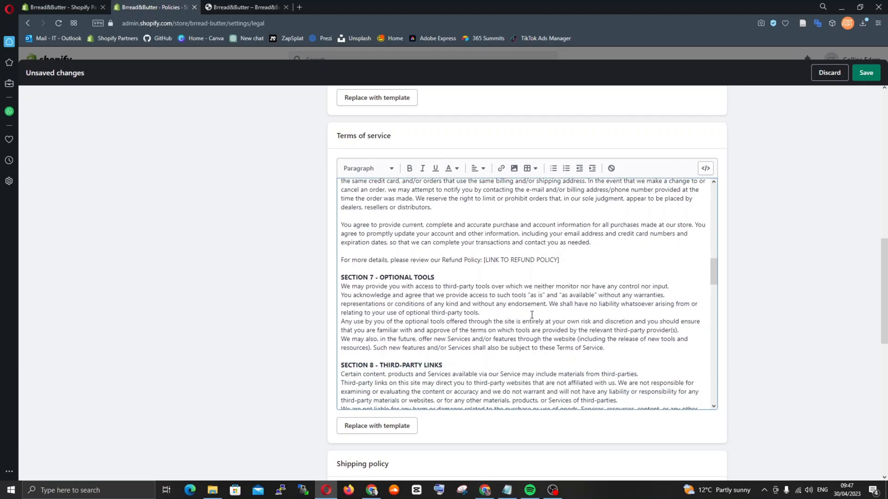
pyautogui.scroll(-4, 531, 315)
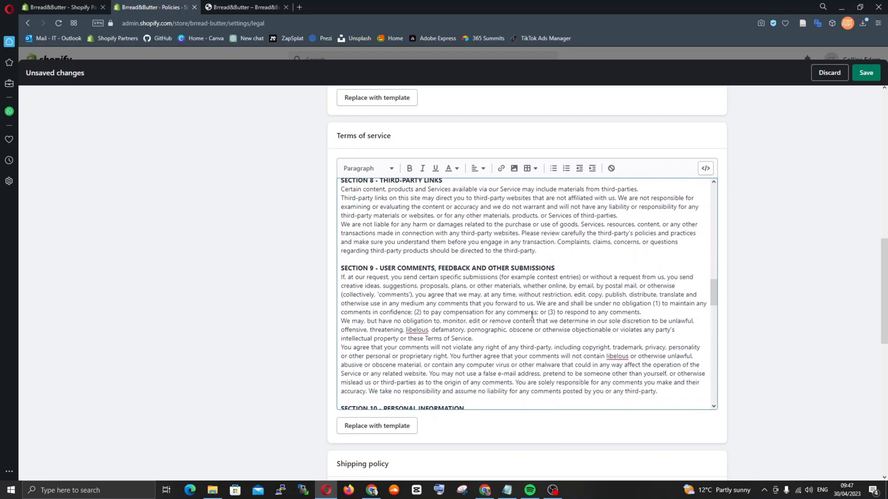
pyautogui.scroll(-2, 532, 314)
pyautogui.scroll(-3, 531, 314)
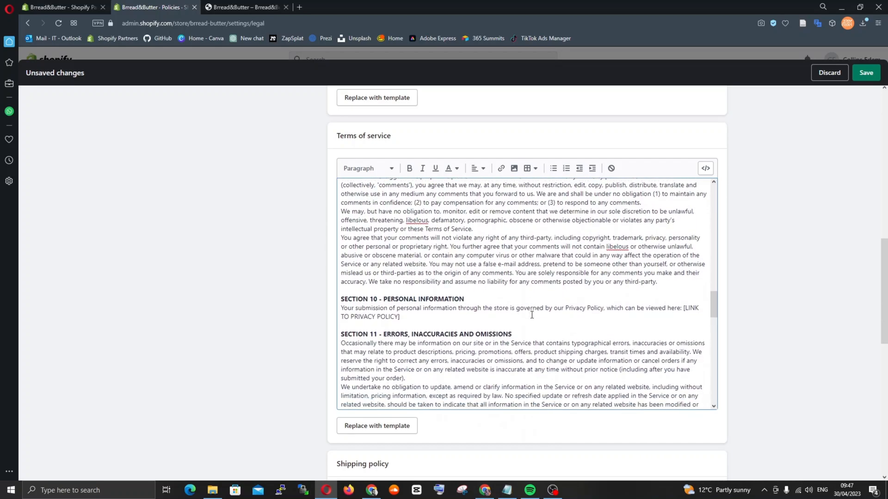
pyautogui.scroll(-3, 532, 315)
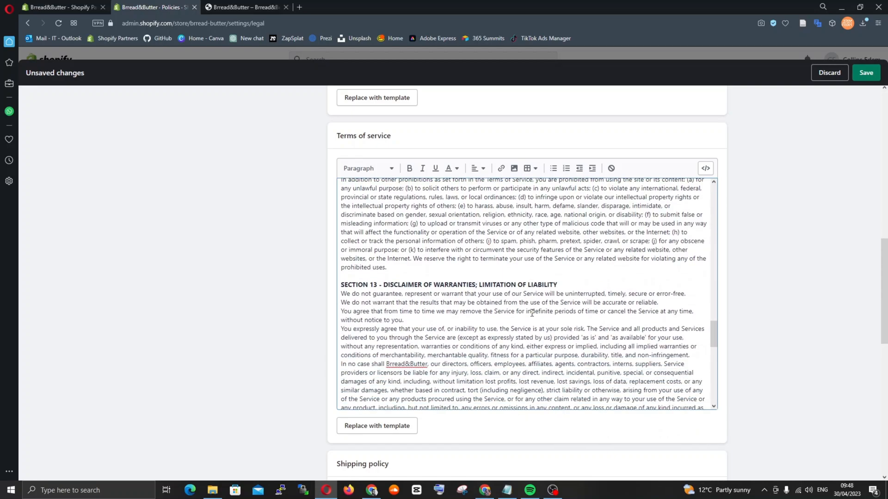
pyautogui.scroll(-1, 532, 313)
pyautogui.scroll(-4, 531, 313)
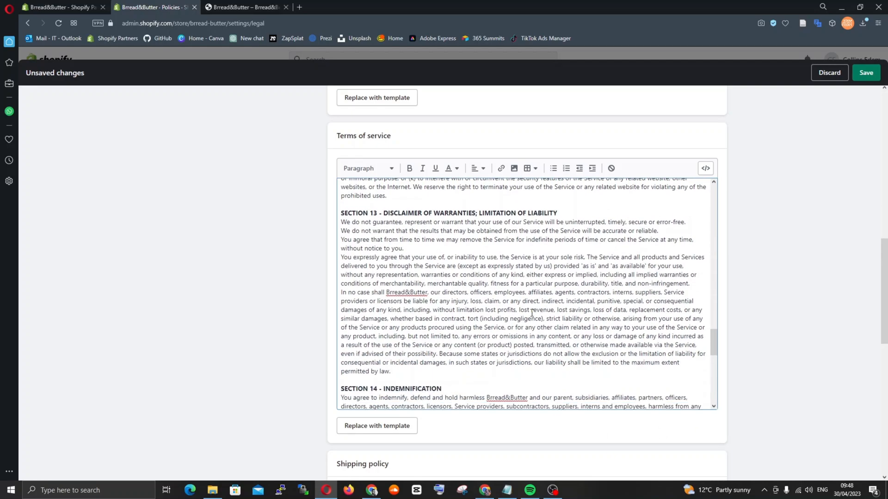
pyautogui.scroll(-1, 531, 313)
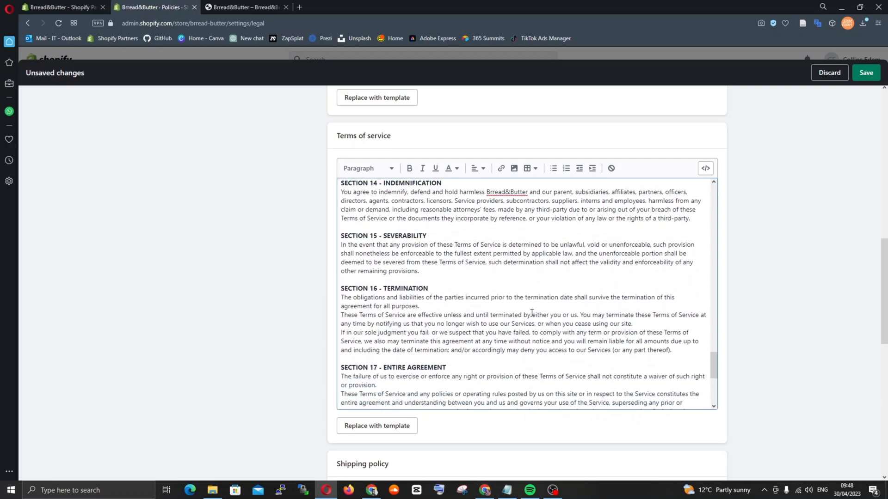
pyautogui.scroll(-4, 532, 312)
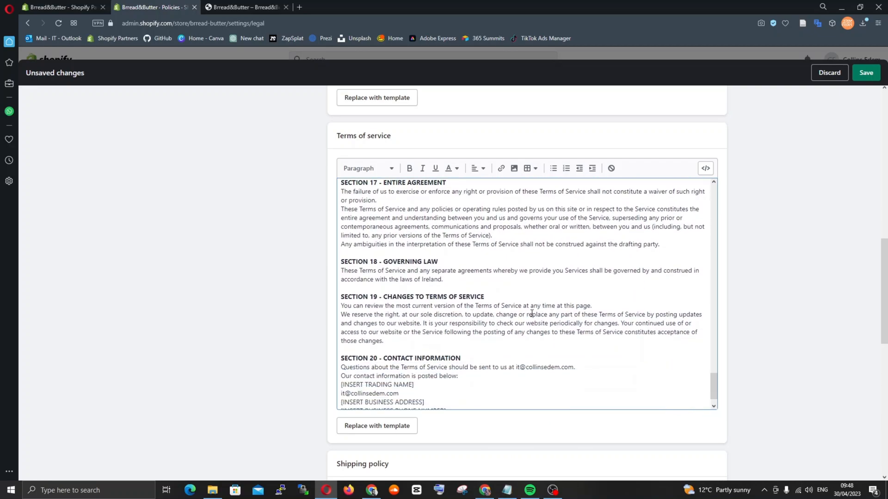
pyautogui.scroll(-1, 532, 314)
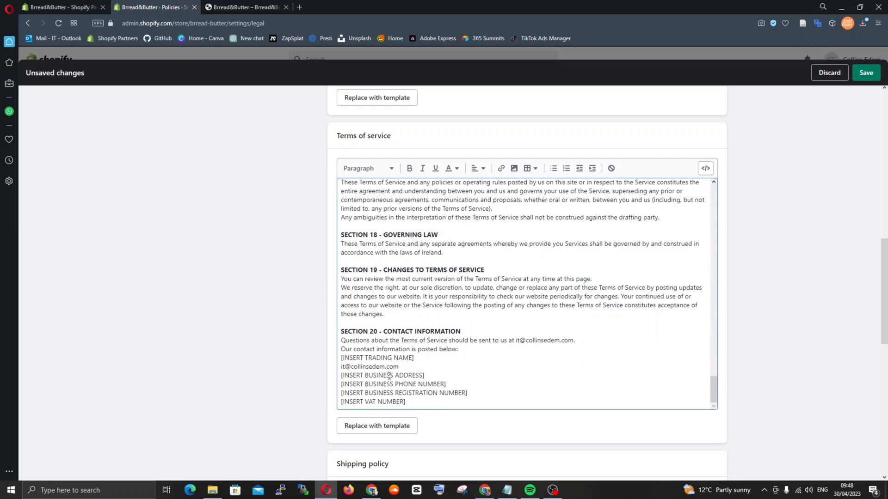
# Examine the phone number, registration number and trading name placeholders in Section 20, and go back towards the start of the terms of service
pyautogui.moveTo(448, 384); pyautogui.dragTo(354, 380)
pyautogui.moveTo(468, 393); pyautogui.dragTo(344, 393)
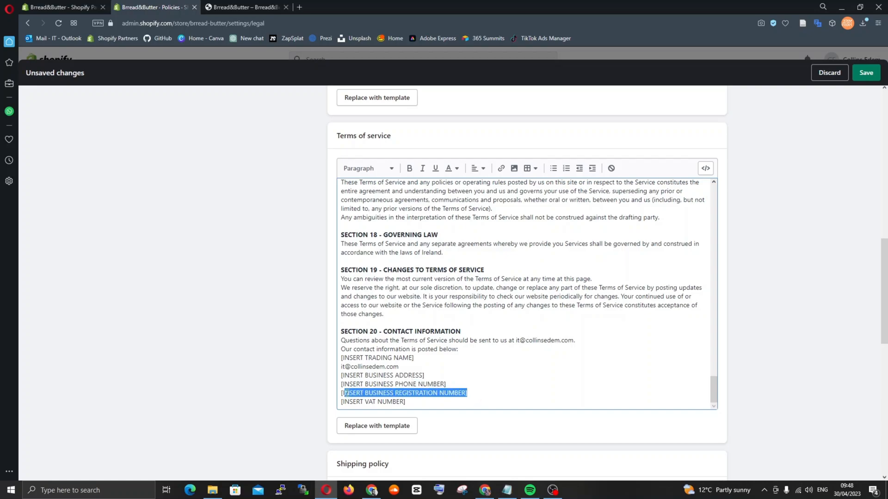
pyautogui.moveTo(414, 358); pyautogui.dragTo(342, 358)
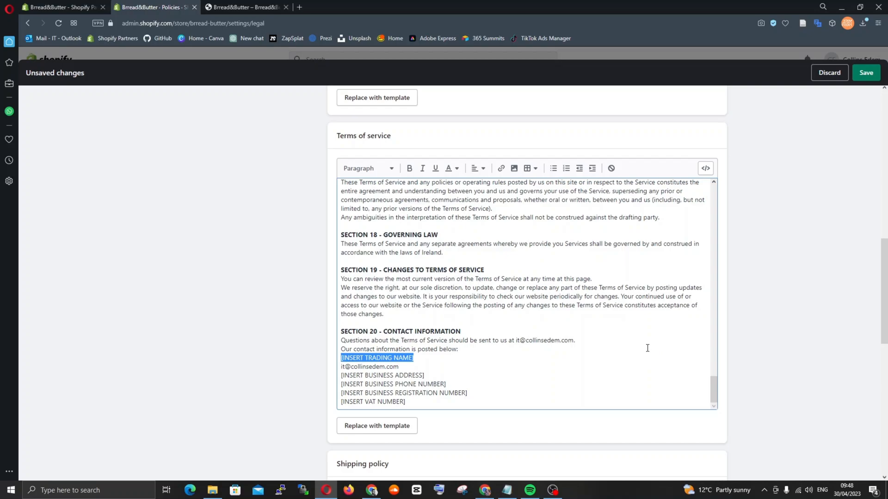
pyautogui.scroll(15, 648, 348)
pyautogui.scroll(15, 647, 348)
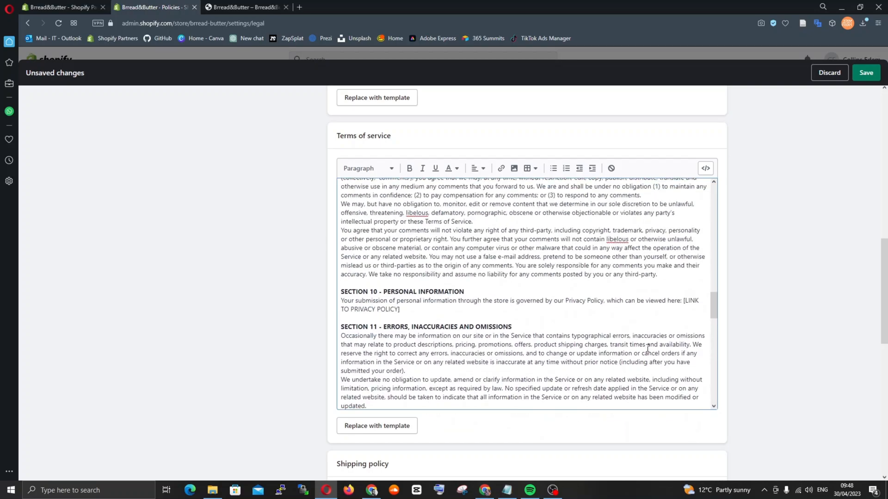
pyautogui.scroll(10, 647, 348)
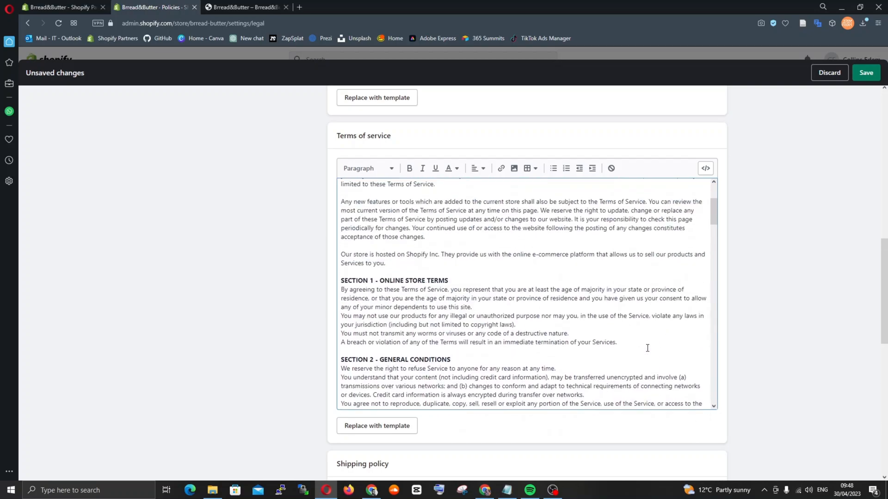
# Review the empty shipping policy, contact information, legal notice and refund policy sections of the Policies page
pyautogui.scroll(-7, 775, 368)
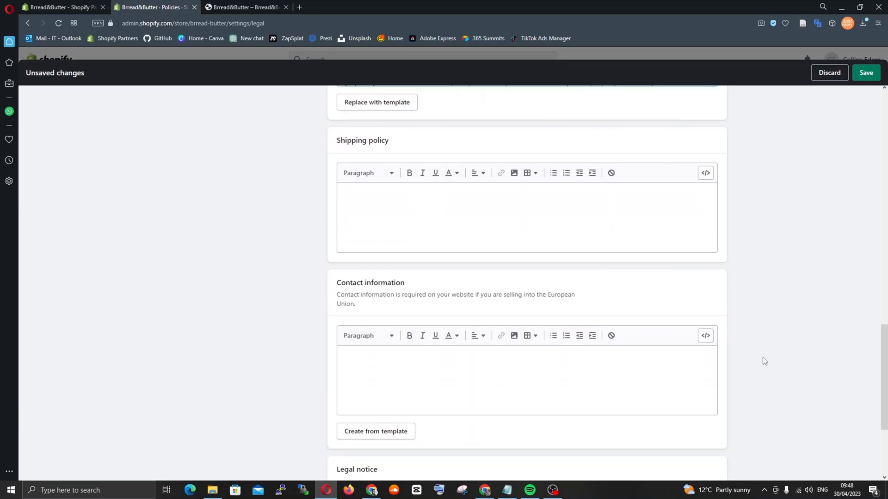
pyautogui.click(426, 216)
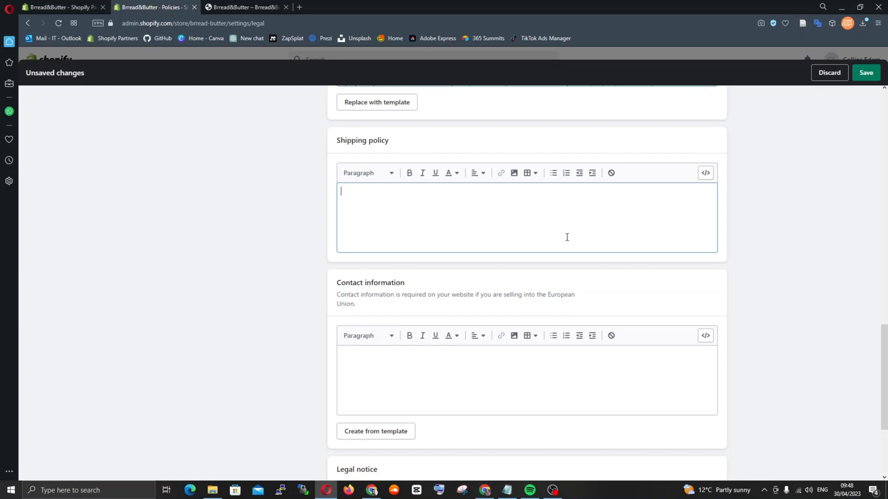
pyautogui.scroll(1, 567, 236)
pyautogui.scroll(-3, 567, 235)
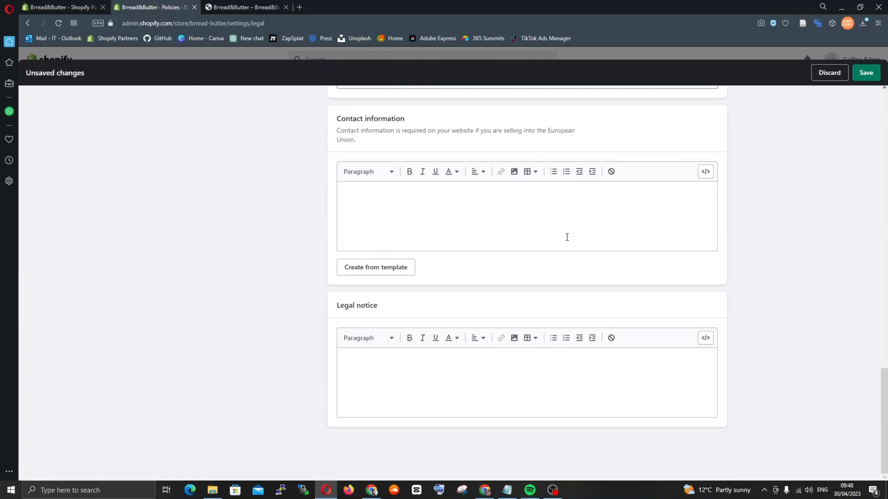
pyautogui.scroll(8, 567, 237)
pyautogui.scroll(12, 567, 237)
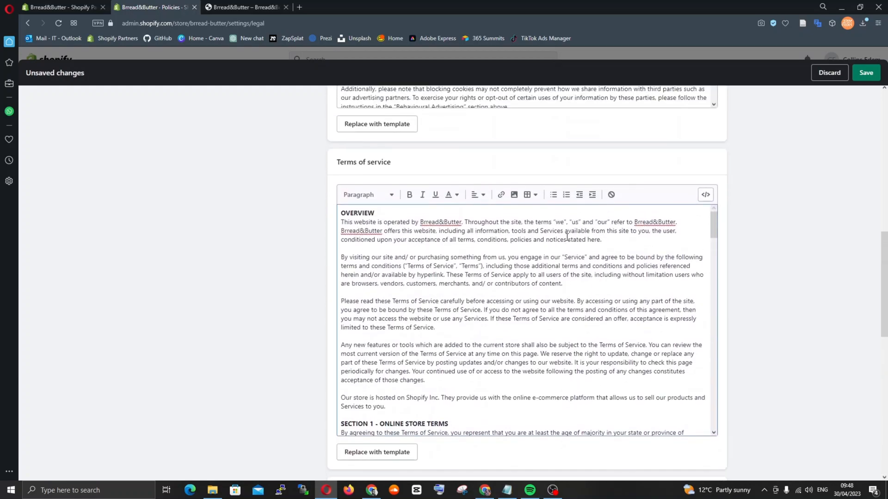
pyautogui.scroll(2, 566, 238)
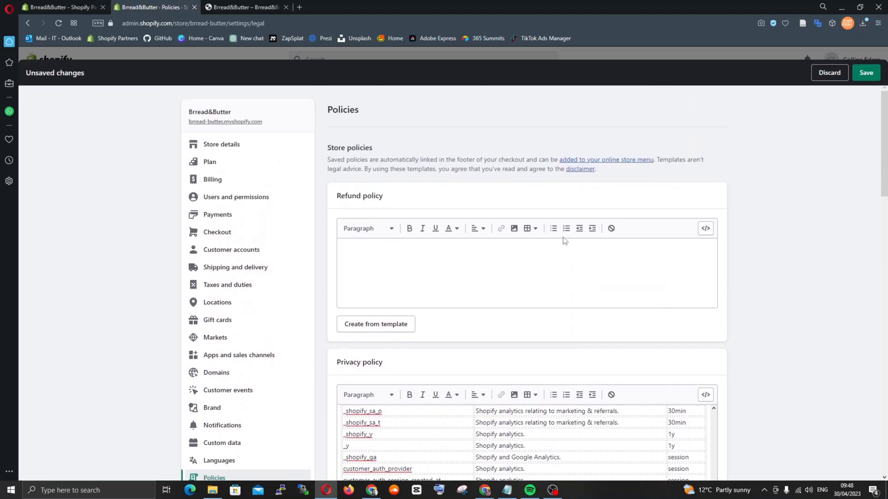
pyautogui.click(460, 262)
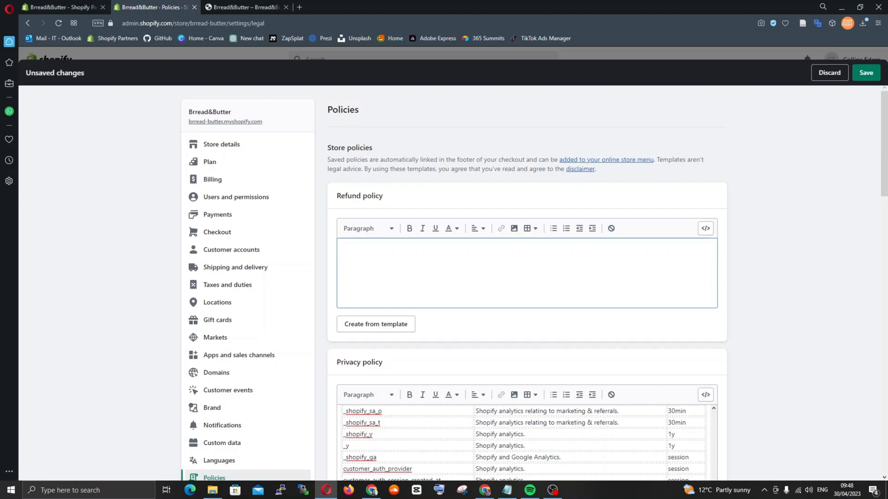
# In ChatGPT's Bread & Butter Project chat, begin a message explaining that the bread and butter online store's important pages are currently being set up
pyautogui.click(413, 443)
pyautogui.write('I am in the middle of')
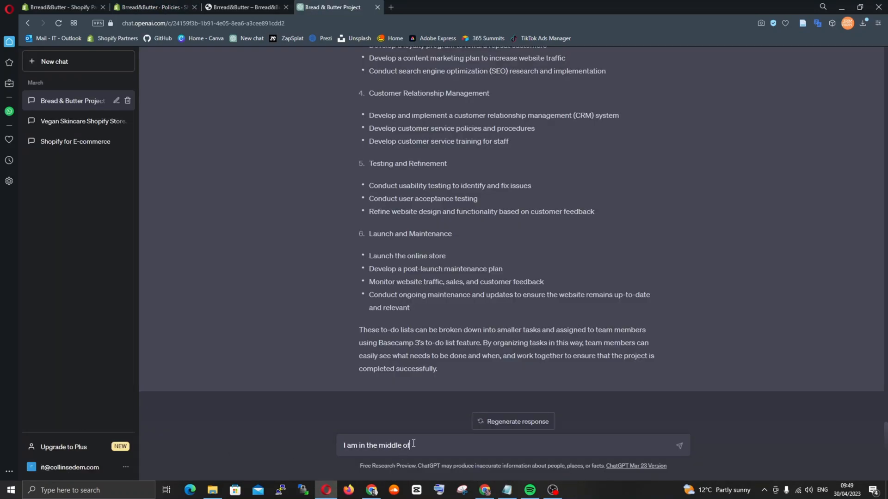
pyautogui.write(' creating the online store for bread and butter and')
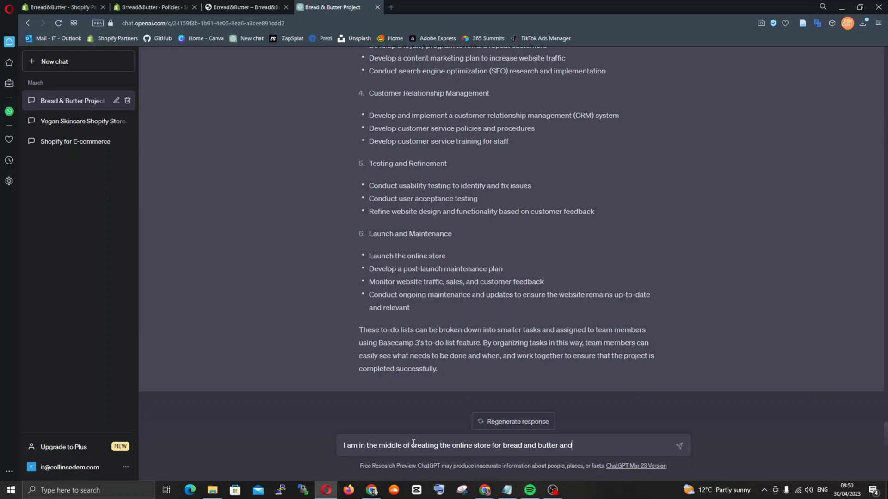
pyautogui.write(' i am curren')
pyautogui.write('tly setting u')
pyautogui.write('p the importan')
pyautogui.write('t pages')
pyautogui.write(' - i realise')
pyautogui.write('d a gener')
pyautogui.write('ic refund pol')
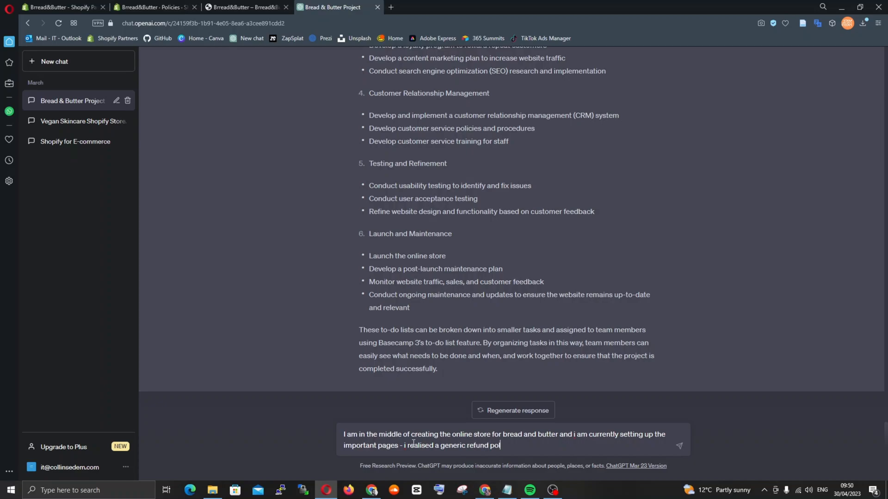
pyautogui.write('icy for this kind of business may not suit - write me a refund po')
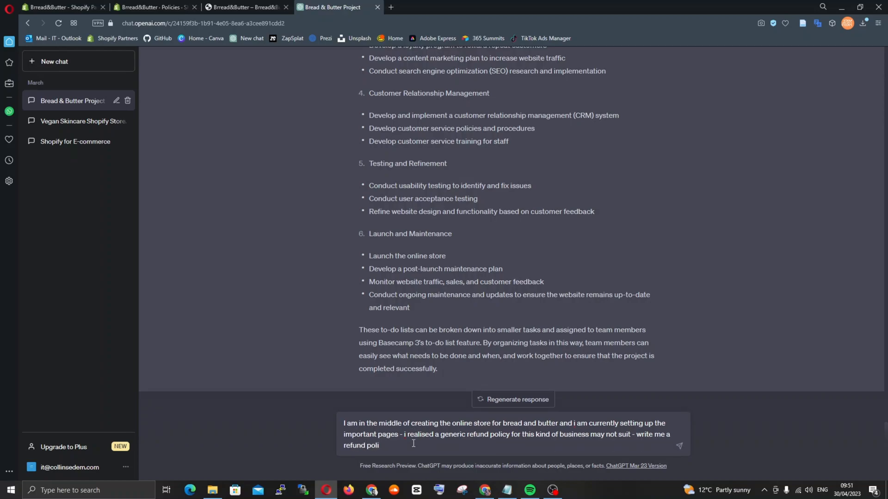
pyautogui.write('licy suited for this business so i can update the refund policy on the shopify store')
# Add that a generic refund policy may not suit this business, request a suited refund policy for the Shopify store, and send the message
pyautogui.press('Return')
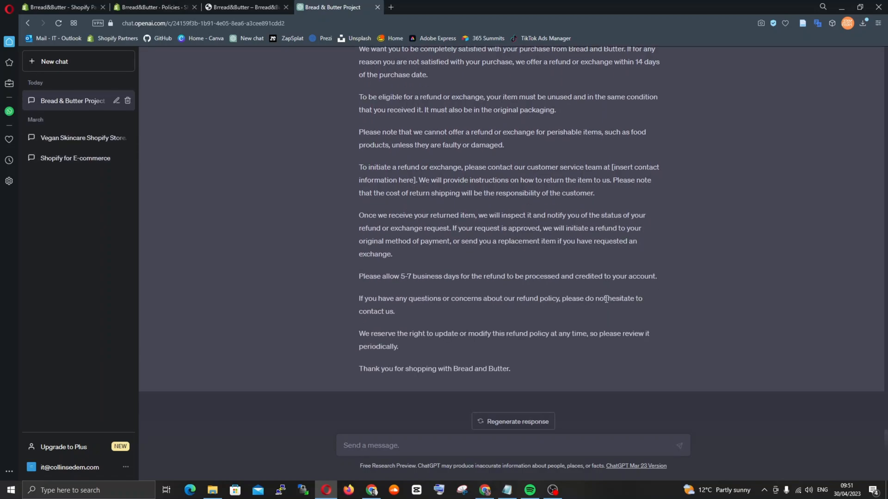
# Begin a follow-up message saying that, still on the same recent query, the standard shipping policy may not also apply
pyautogui.write('s')
pyautogui.write('till on this same recent ')
pyautogui.write('quiry')
pyautogui.write('ery')
pyautogui.write(' - i realised the')
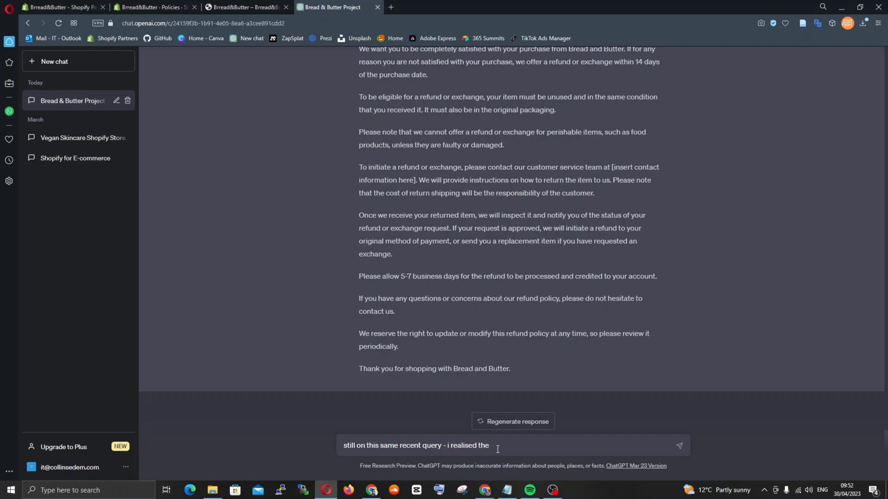
pyautogui.write(' standard shipping policy may not also apply as the products sol')
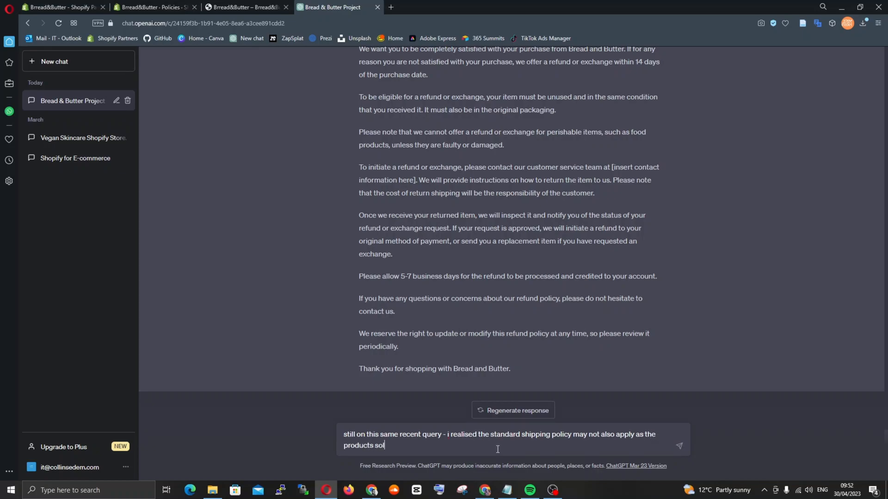
pyautogui.write('d are persi')
pyautogui.write('ishable and')
pyautogui.write(' might be ')
pyautogui.write('oparating')
# Add the reason that the products sold are perishable and might be operating based on same day delivery
pyautogui.press('BackSpace')
pyautogui.press('BackSpace')
pyautogui.press('BackSpace')
pyautogui.press('BackSpace')
pyautogui.press('BackSpace')
pyautogui.press('BackSpace')
pyautogui.press('BackSpace')
pyautogui.write('erat')
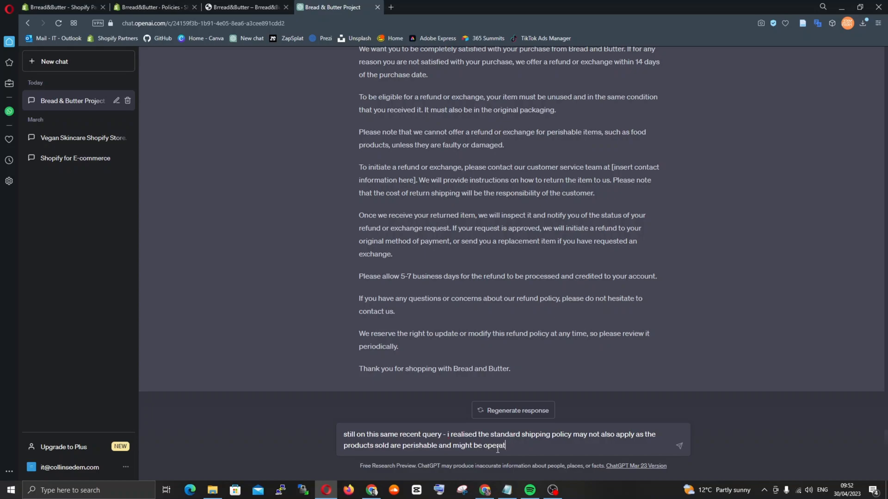
pyautogui.write('ing based on same day delivery an')
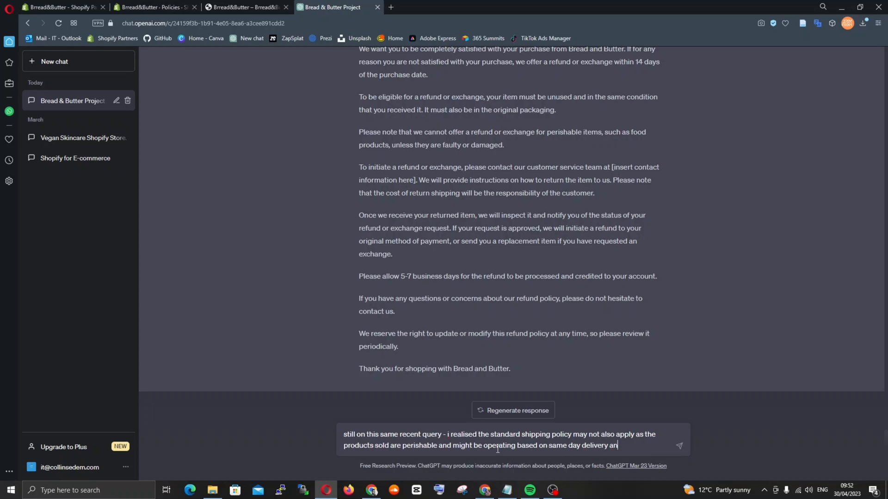
pyautogui.write('d wrioe me a suited')
pyautogui.write('shipping ')
pyautogui.write('policy on this accord.')
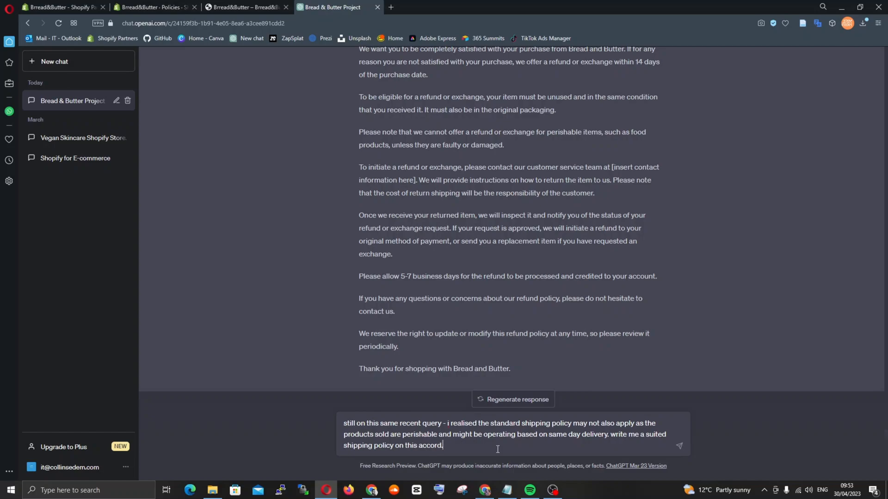
# Finish the message by asking for a suited shipping policy on this accord, and send it
pyautogui.press('Return')
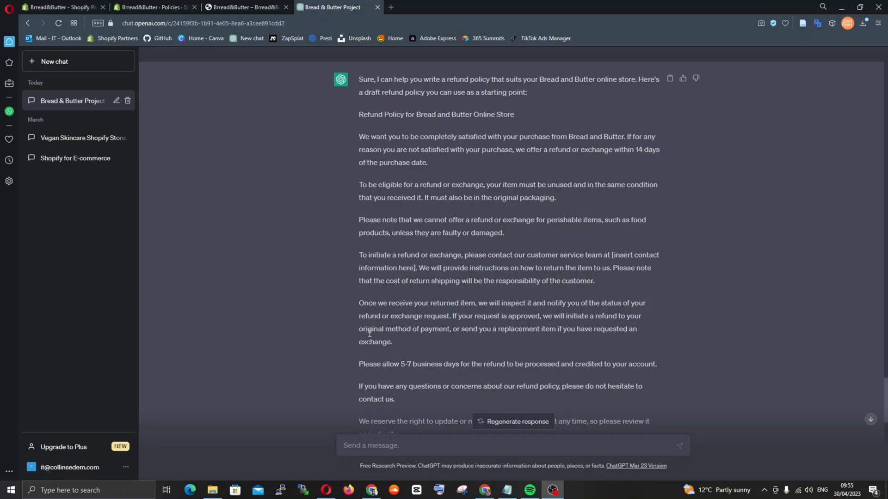
# Copy ChatGPT's refund policy draft, from its title to the closing thank-you line
pyautogui.scroll(-2, 478, 360)
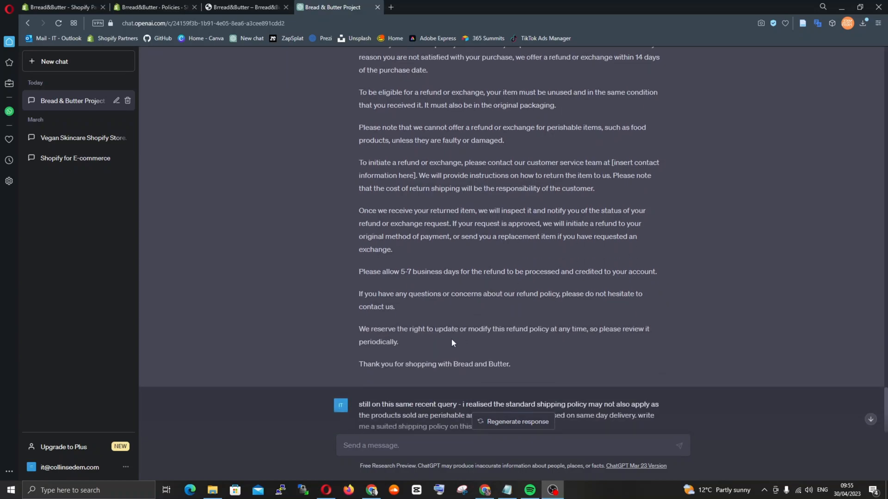
pyautogui.moveTo(509, 363); pyautogui.dragTo(365, 95)
pyautogui.rightClick(365, 95)
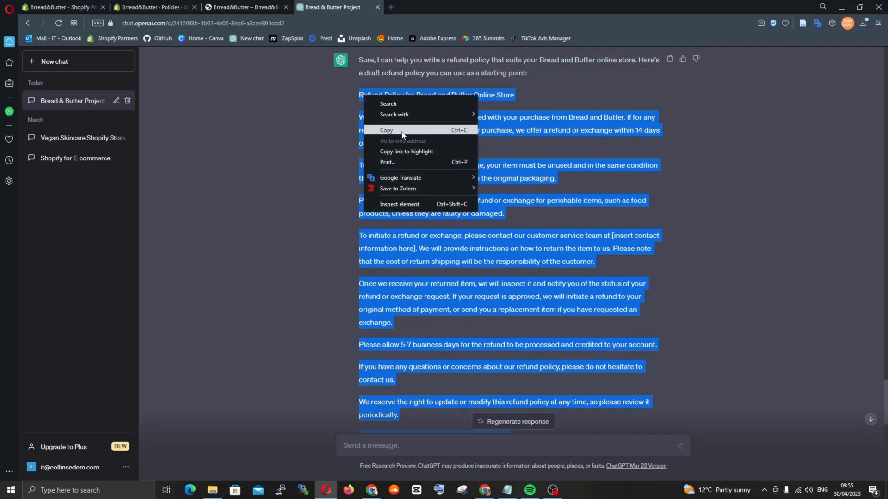
pyautogui.click(374, 131)
# Paste the refund policy as plain text into Shopify's empty Refund policy section and make its title line bold
pyautogui.click(153, 7)
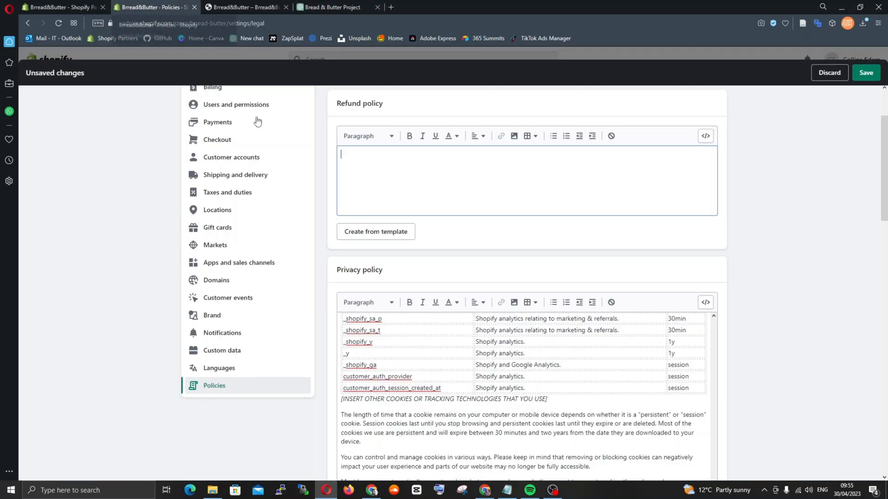
pyautogui.rightClick(352, 156)
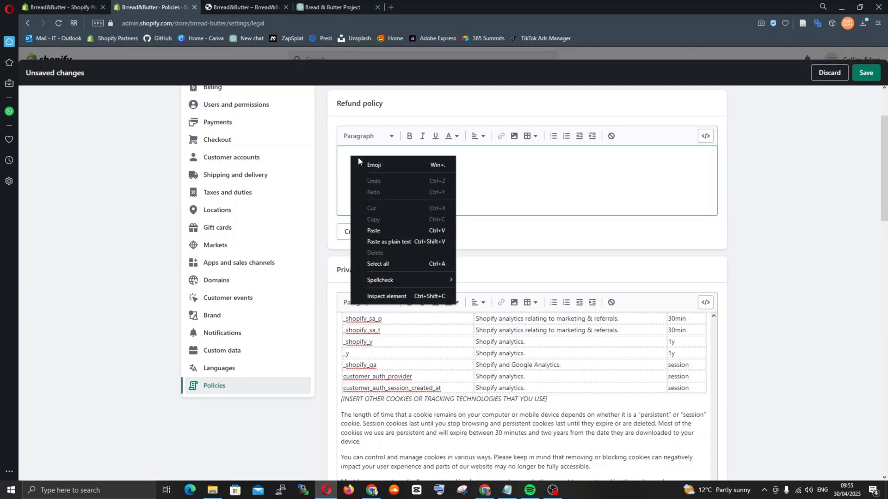
pyautogui.click(398, 241)
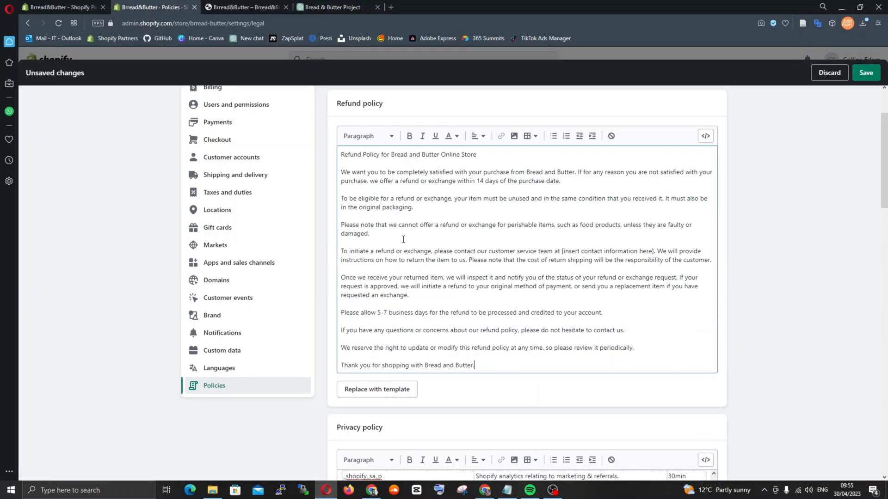
pyautogui.tripleClick(341, 156)
pyautogui.click(409, 136)
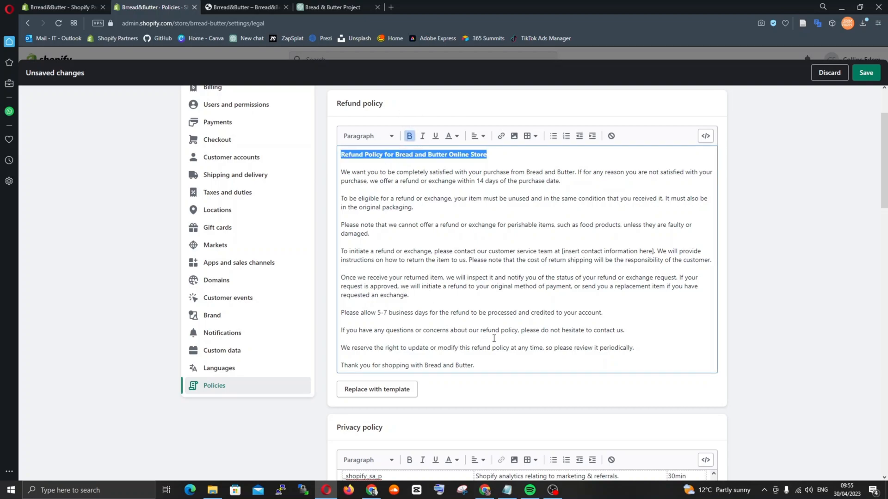
pyautogui.click(496, 360)
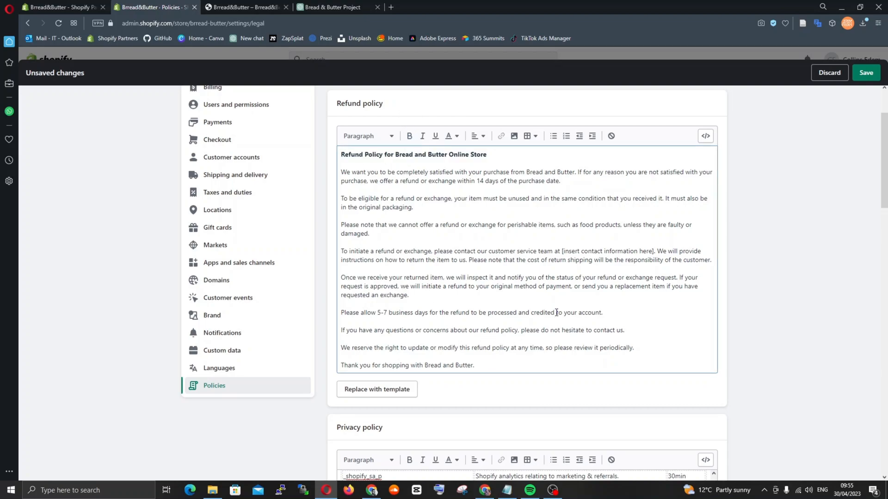
# Return to ChatGPT and copy the shipping policy draft, from its title to the closing thank-you line
pyautogui.click(329, 8)
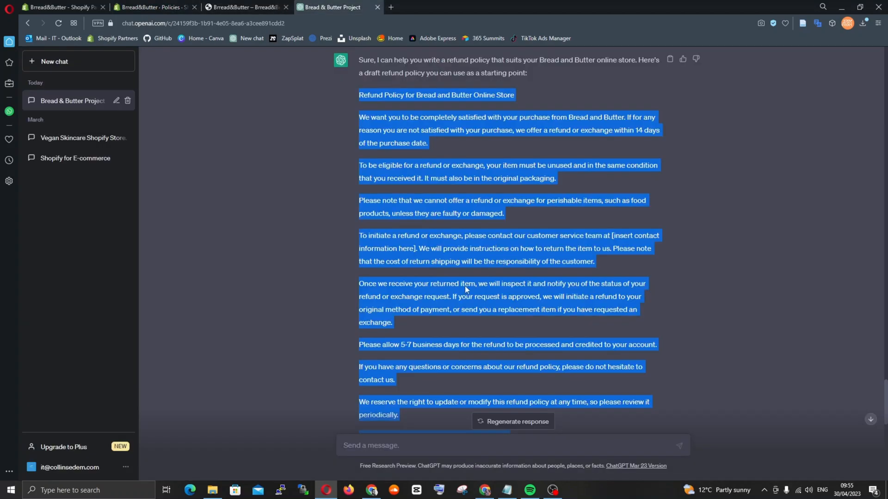
pyautogui.scroll(-10, 465, 287)
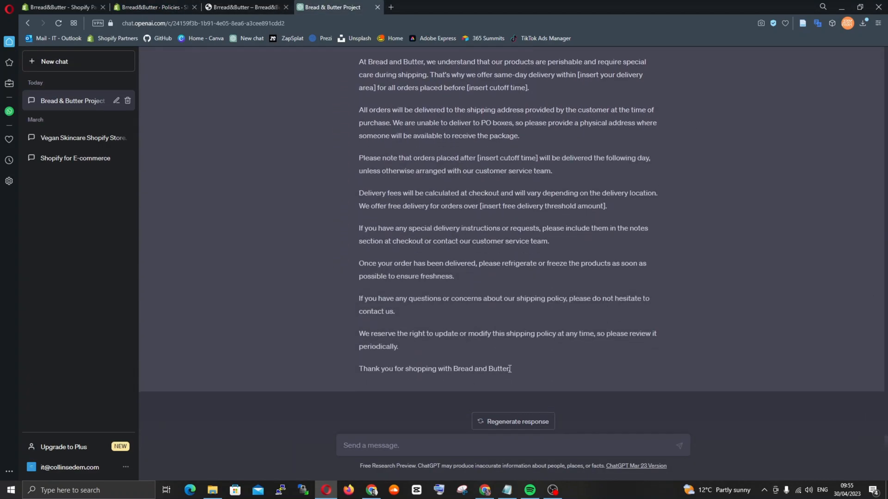
pyautogui.moveTo(511, 370); pyautogui.dragTo(357, 214)
pyautogui.scroll(4, 369, 69)
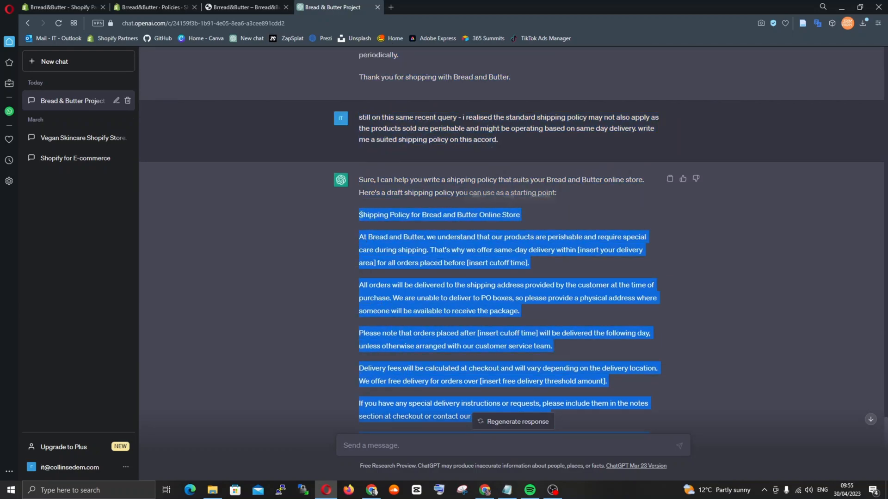
pyautogui.rightClick(358, 214)
pyautogui.click(400, 249)
# Paste the shipping policy as plain text into Shopify's empty Shipping policy section and make its title line bold
pyautogui.click(156, 8)
pyautogui.scroll(-10, 520, 322)
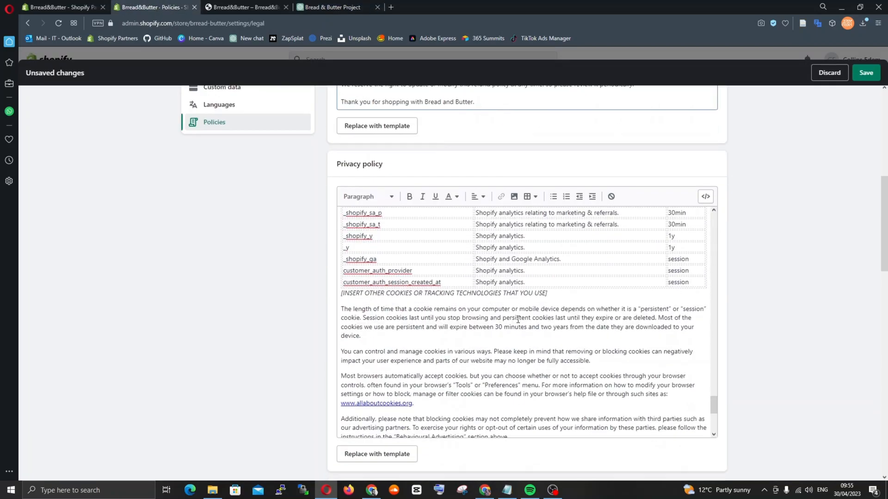
pyautogui.scroll(-8, 519, 322)
pyautogui.click(345, 256)
pyautogui.rightClick(344, 256)
pyautogui.click(387, 341)
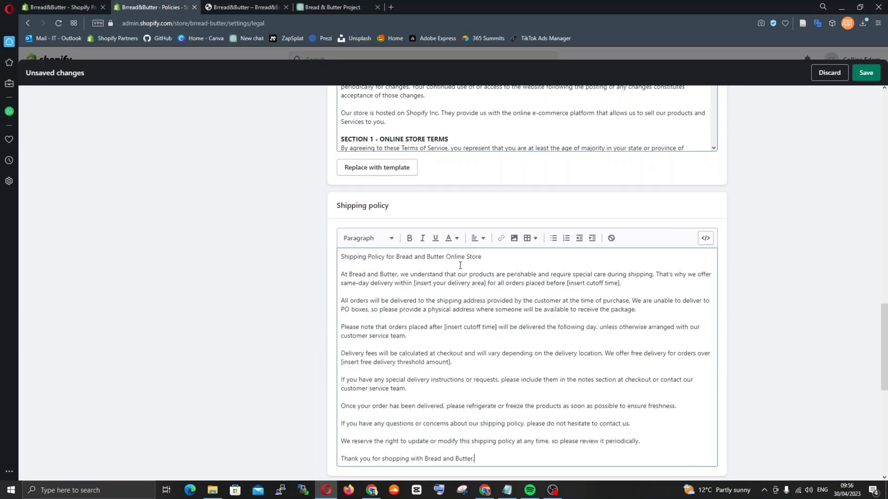
pyautogui.moveTo(491, 258); pyautogui.dragTo(339, 257)
pyautogui.click(409, 238)
pyautogui.click(518, 300)
# Fill the empty Contact information section from the built-in template
pyautogui.scroll(-4, 522, 342)
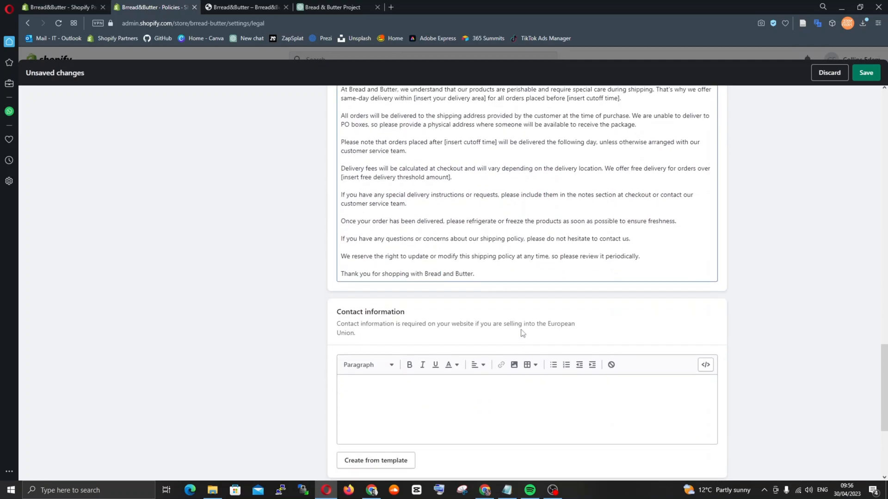
pyautogui.scroll(-4, 524, 276)
pyautogui.scroll(2, 497, 307)
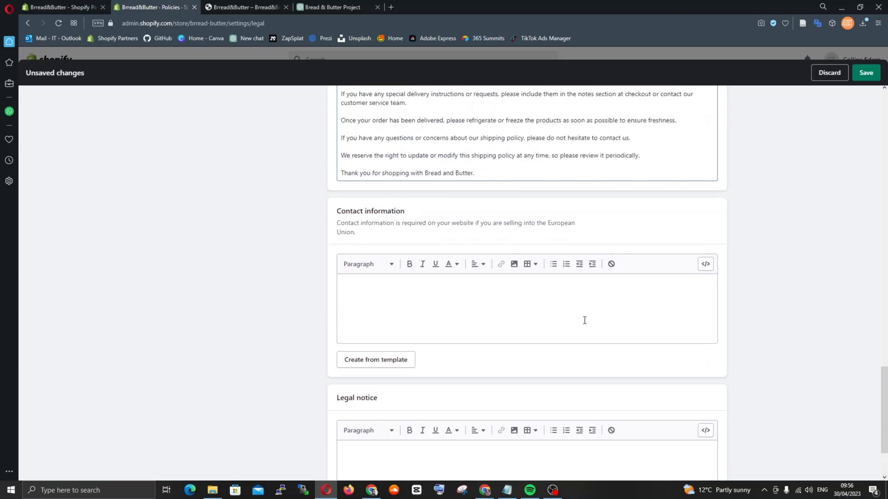
pyautogui.click(447, 308)
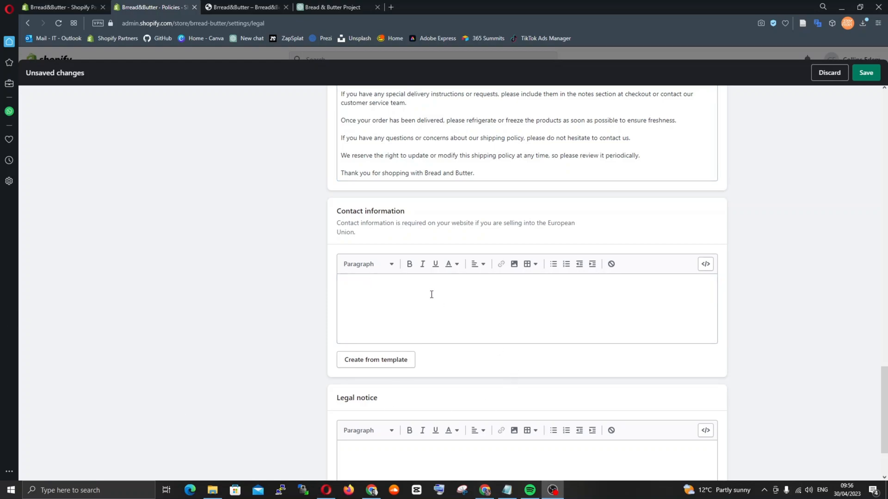
pyautogui.click(391, 297)
pyautogui.click(390, 361)
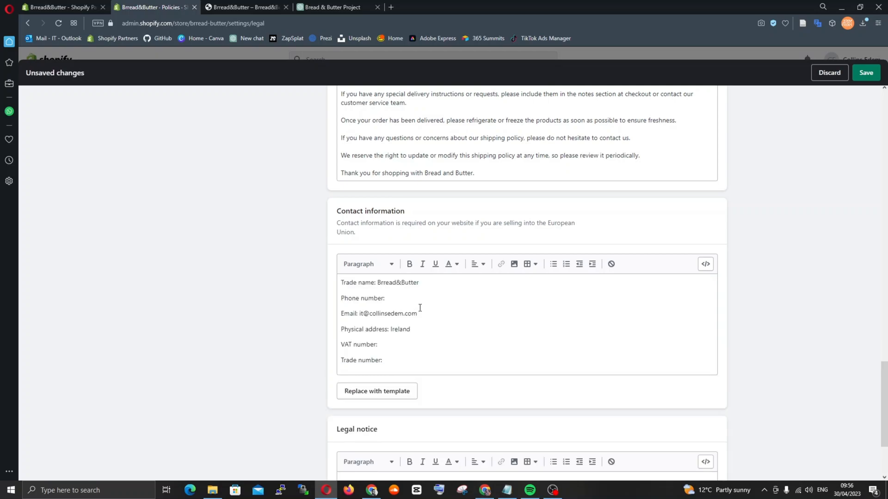
# Enter the business phone number in the contact information, leaving the VAT number and trade number blank
pyautogui.click(409, 298)
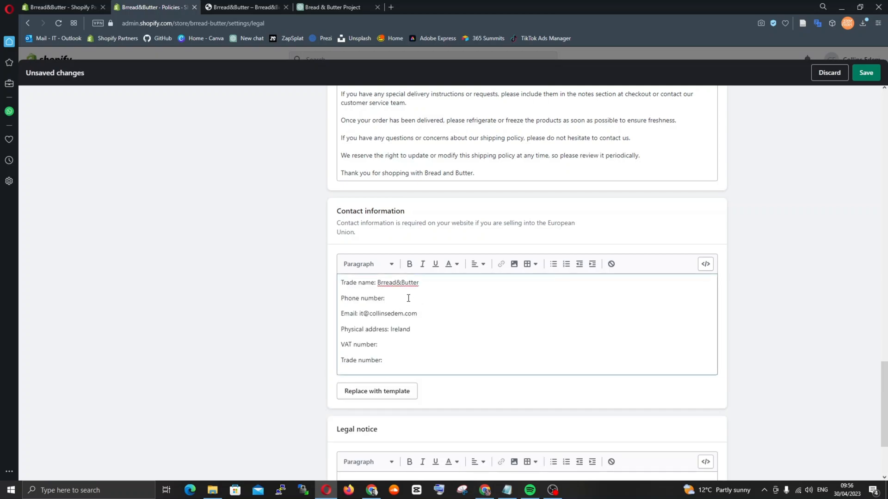
pyautogui.write('+35')
pyautogui.write('3 85XXXXXXXX')
pyautogui.click(403, 344)
pyautogui.click(400, 359)
# Look back over the policy sections from the legal notice up to the refund policy, and save the store policies
pyautogui.scroll(-2, 536, 337)
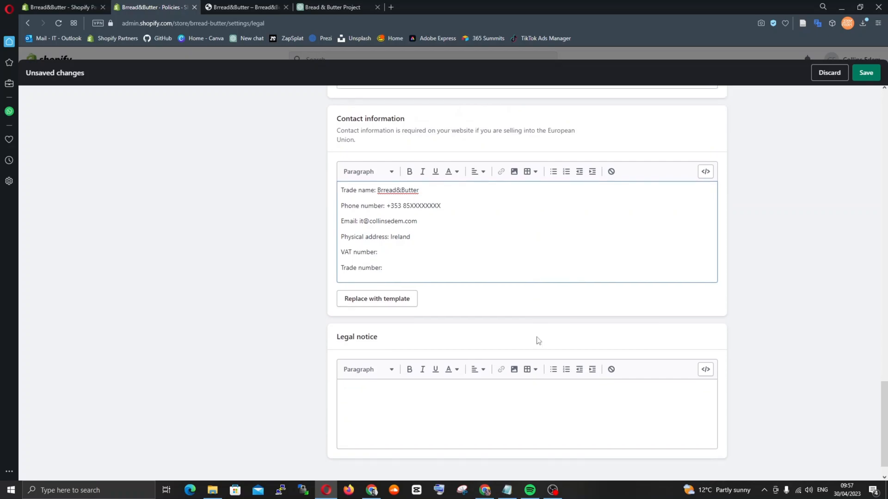
pyautogui.scroll(20, 537, 340)
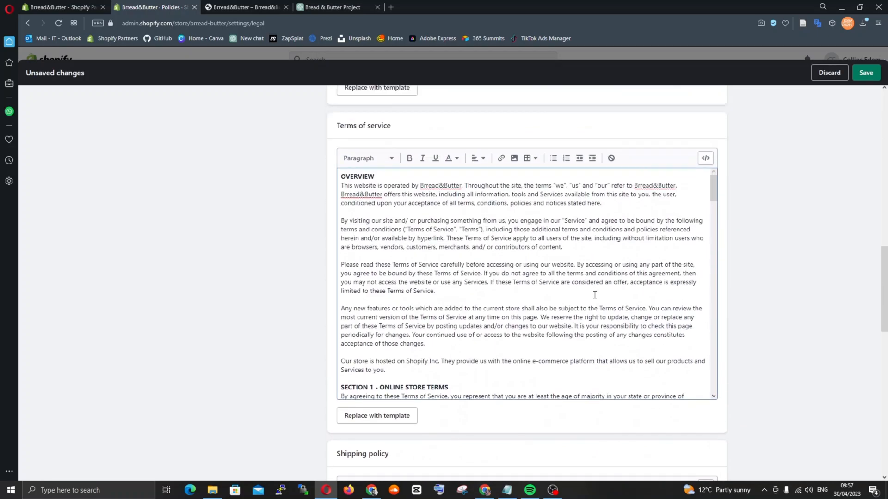
pyautogui.scroll(8, 595, 294)
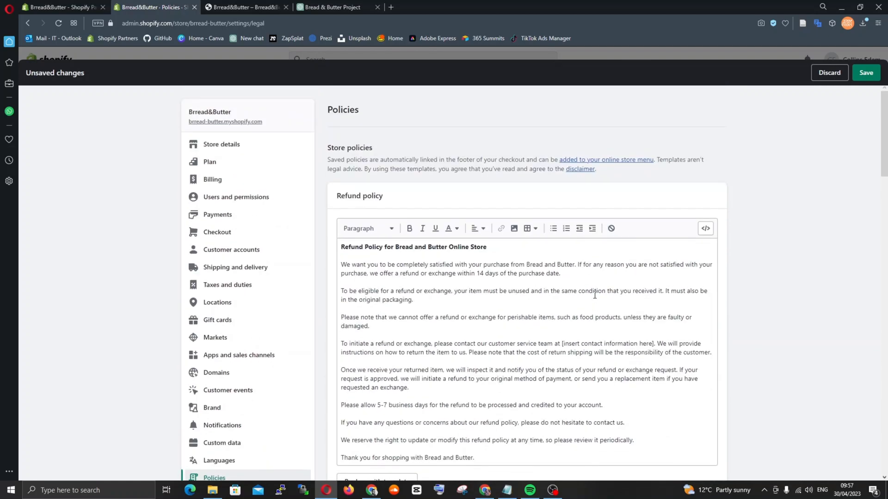
pyautogui.click(866, 73)
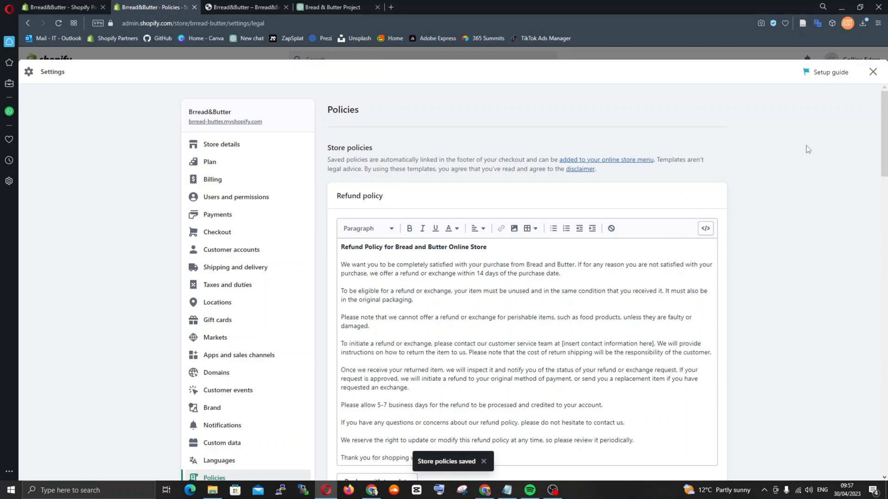
pyautogui.click(872, 72)
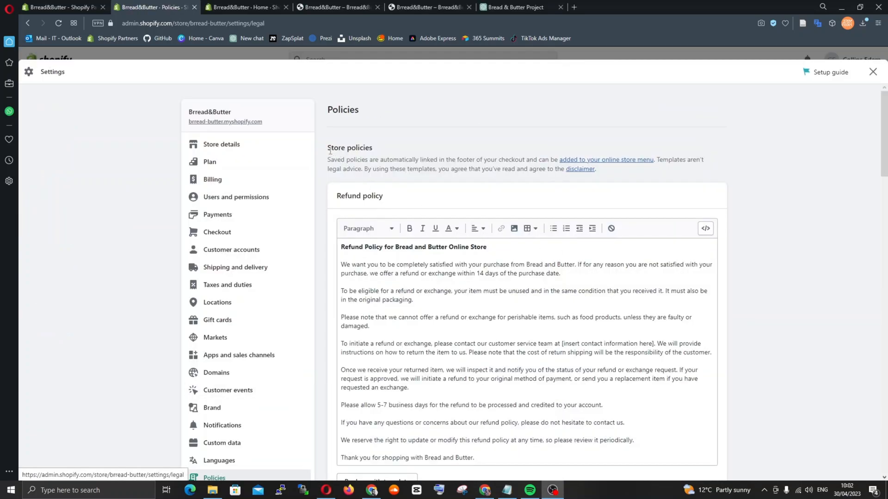
# Examine the Store policies note about where saved policies are linked automatically
pyautogui.moveTo(328, 160); pyautogui.dragTo(559, 159)
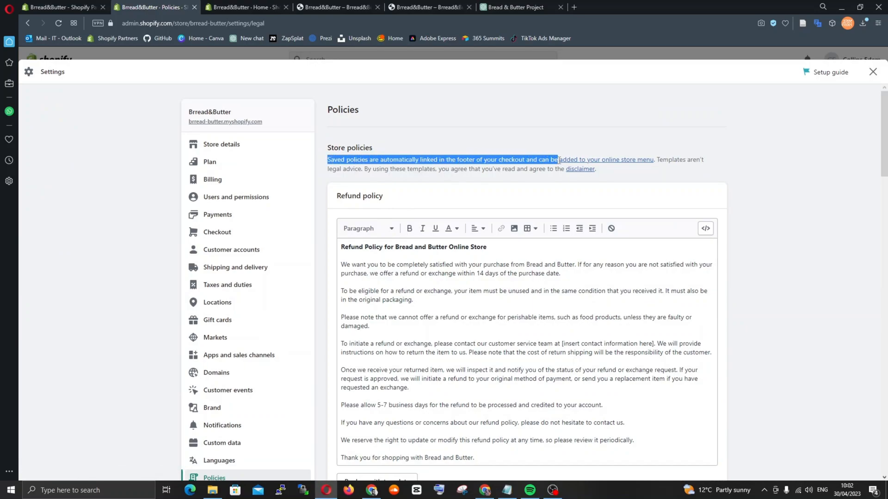
pyautogui.click(511, 158)
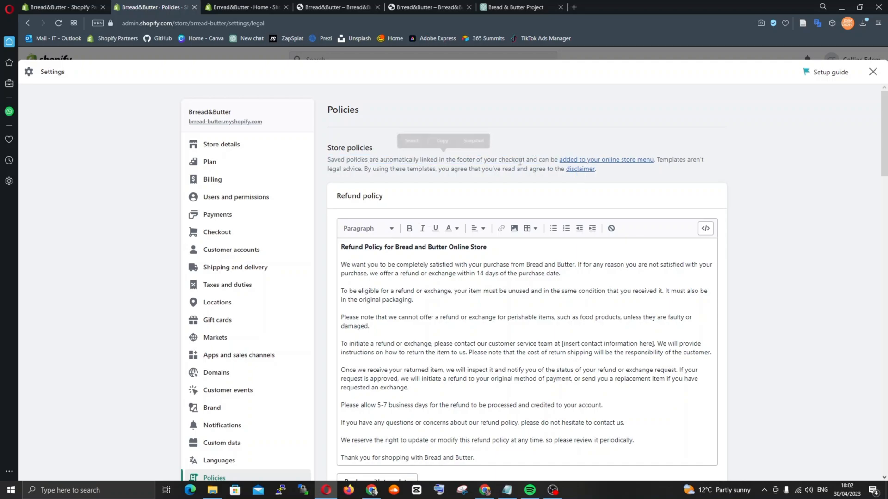
# Create a new online store page and title it Refund policy, using the heading from the store policies
pyautogui.click(229, 10)
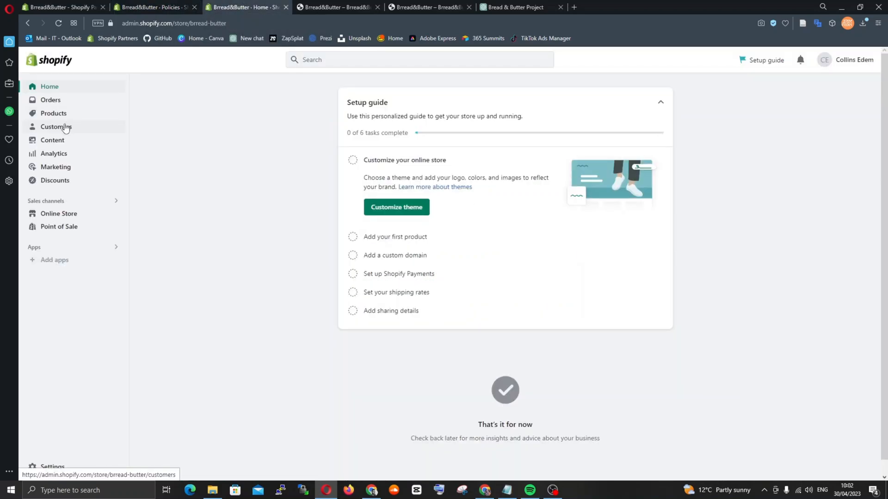
pyautogui.click(70, 214)
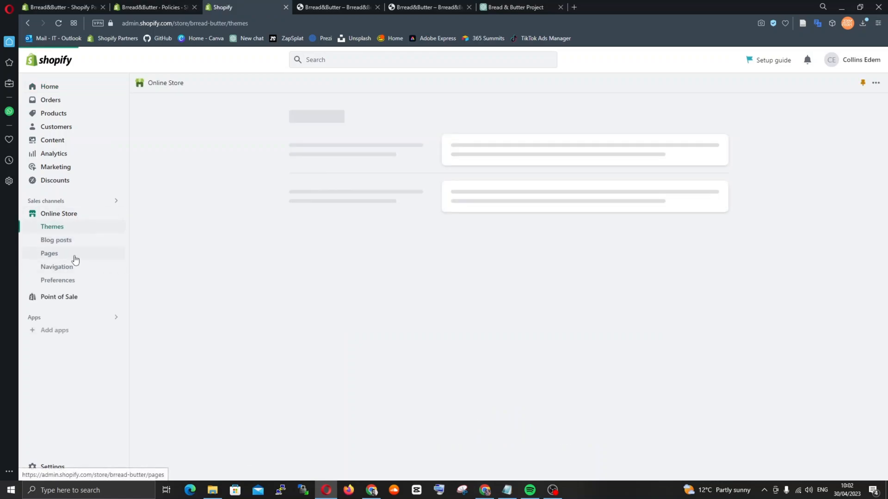
pyautogui.click(73, 255)
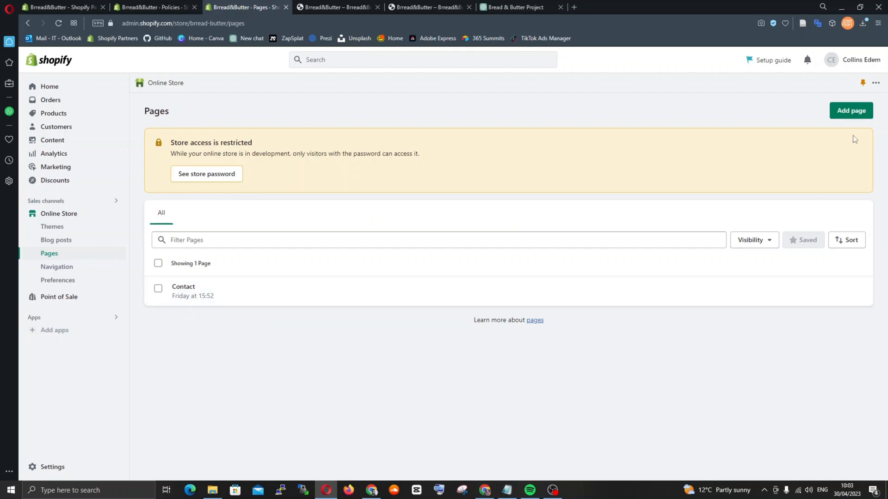
pyautogui.click(852, 113)
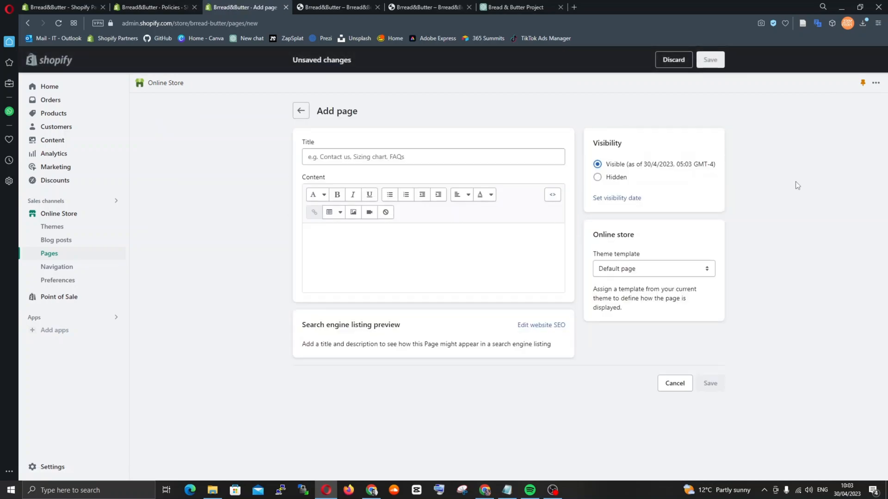
pyautogui.click(153, 7)
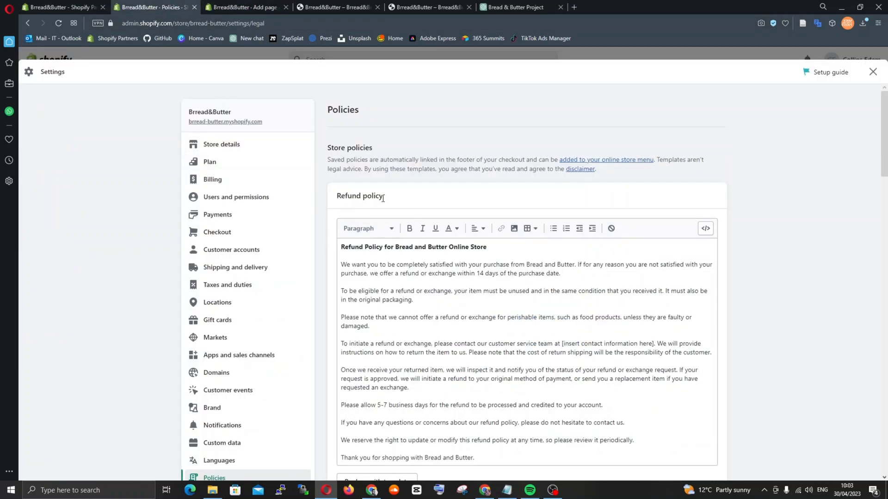
pyautogui.moveTo(367, 200); pyautogui.dragTo(337, 196)
pyautogui.hotkey('ctrl', 'c')
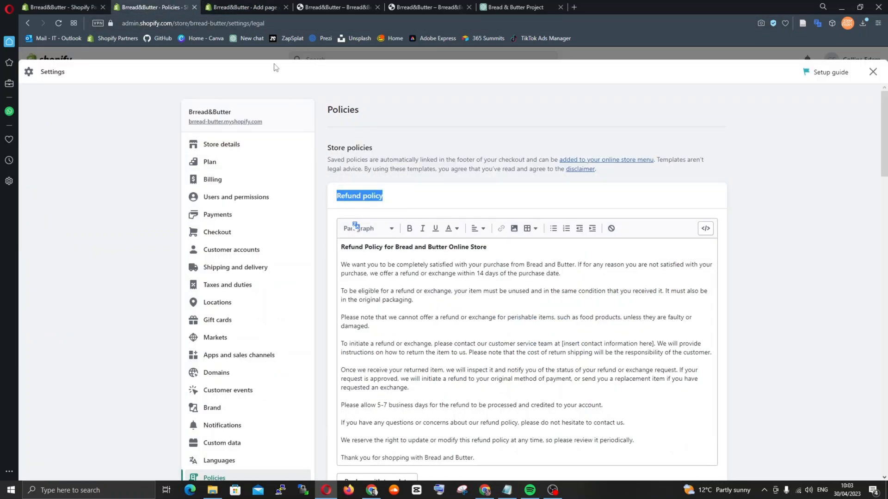
pyautogui.click(249, 6)
pyautogui.click(338, 157)
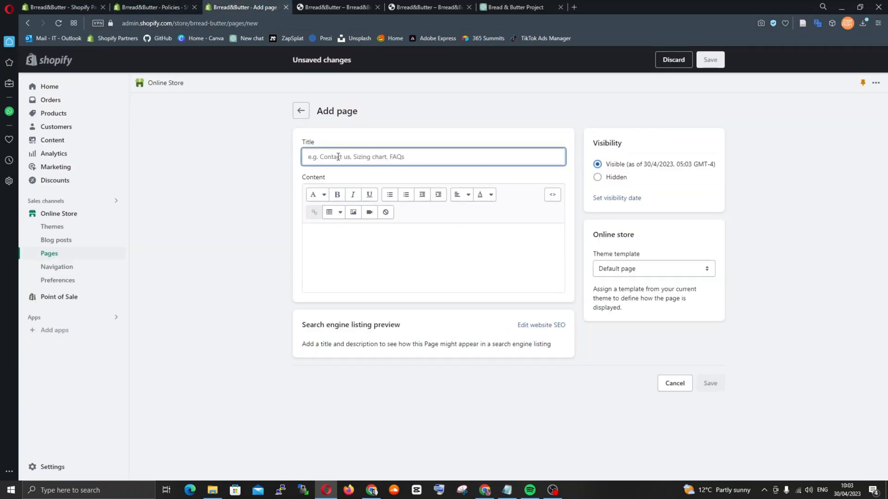
pyautogui.hotkey('ctrl', 'v')
# Copy the full refund policy text from the store policies into the new page's content and save the page
pyautogui.click(175, 7)
pyautogui.click(466, 320)
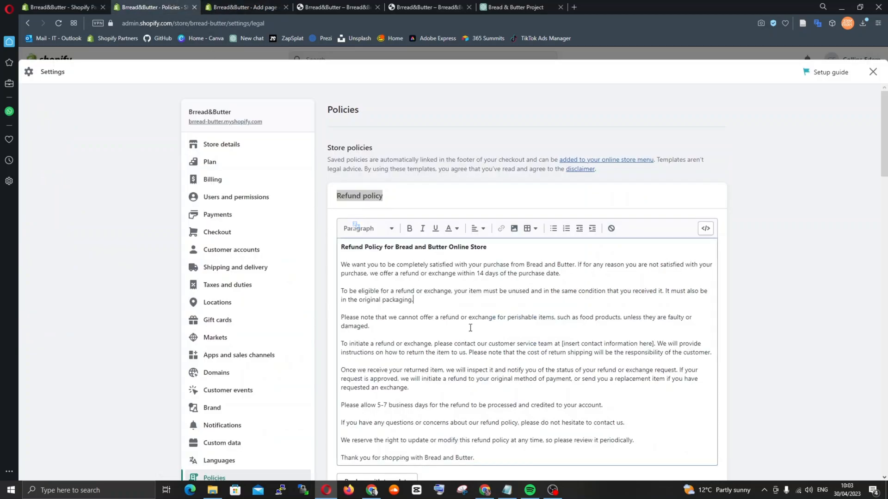
pyautogui.hotkey('ctrl', 'a')
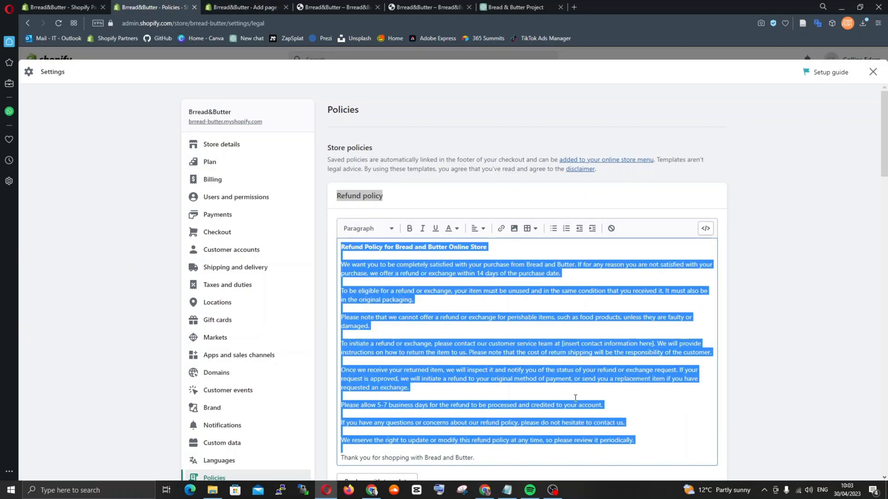
pyautogui.scroll(-3, 575, 397)
pyautogui.moveTo(475, 326); pyautogui.dragTo(339, 101)
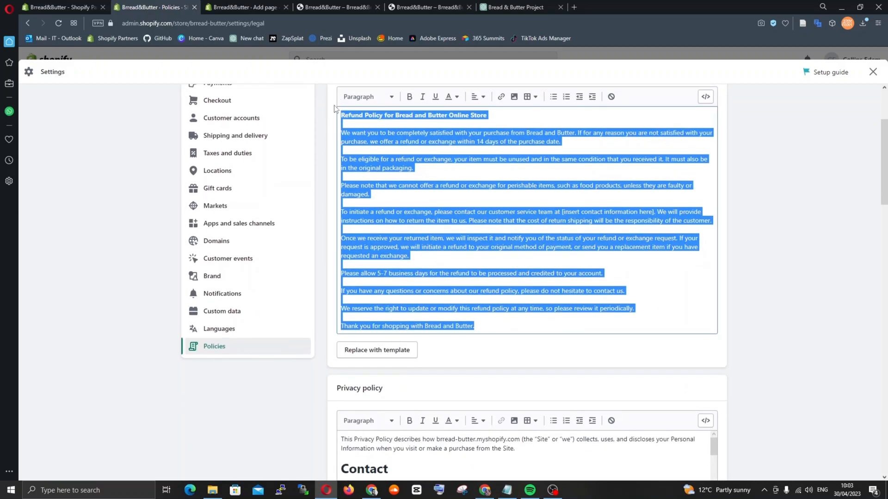
pyautogui.click(261, 10)
pyautogui.click(406, 246)
pyautogui.hotkey('ctrl', 'v')
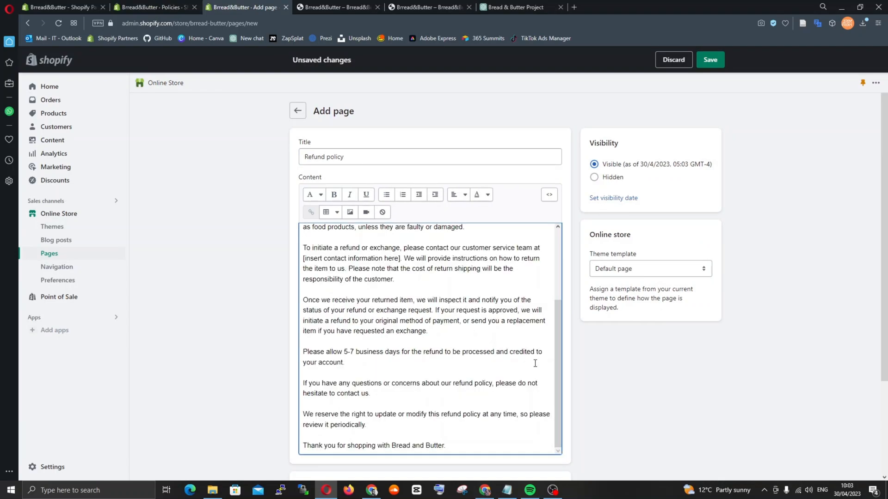
pyautogui.click(706, 67)
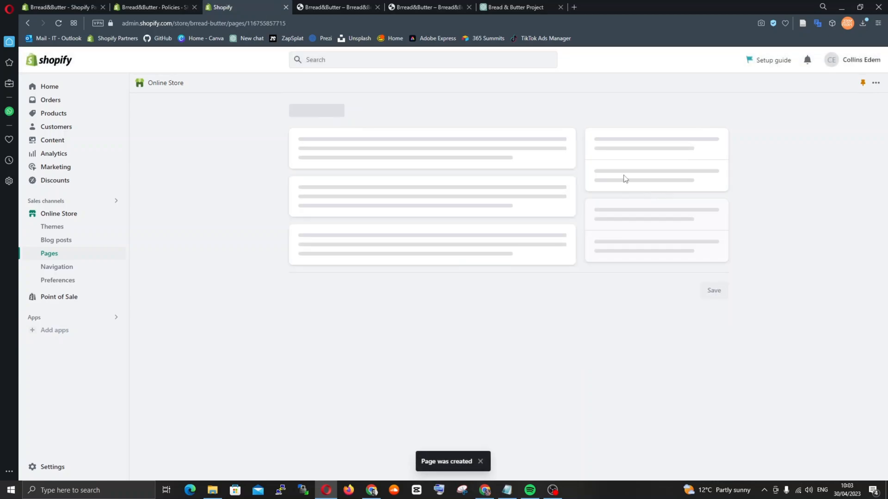
# Start another online store page titled Privacy policy, taking the title from the policy's heading
pyautogui.click(297, 110)
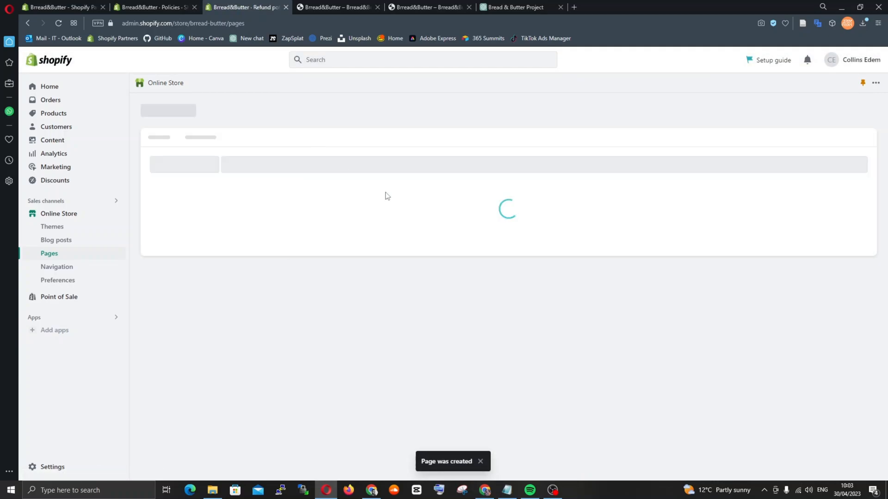
pyautogui.click(852, 115)
pyautogui.click(148, 8)
pyautogui.scroll(-3, 393, 250)
pyautogui.moveTo(383, 250); pyautogui.dragTo(336, 253)
pyautogui.click(247, 8)
pyautogui.click(340, 156)
pyautogui.write('Privacy policy')
# Fill the Privacy policy page's content with the complete privacy policy text from the store policies and save it
pyautogui.click(172, 7)
pyautogui.scroll(-4, 493, 366)
pyautogui.click(492, 367)
pyautogui.hotkey('ctrl', 'a')
pyautogui.hotkey('ctrl', 'c')
pyautogui.click(247, 8)
pyautogui.click(383, 242)
pyautogui.hotkey('ctrl', 'v')
pyautogui.scroll(7, 445, 322)
pyautogui.moveTo(558, 416); pyautogui.dragTo(560, 244)
pyautogui.click(155, 7)
pyautogui.click(267, 8)
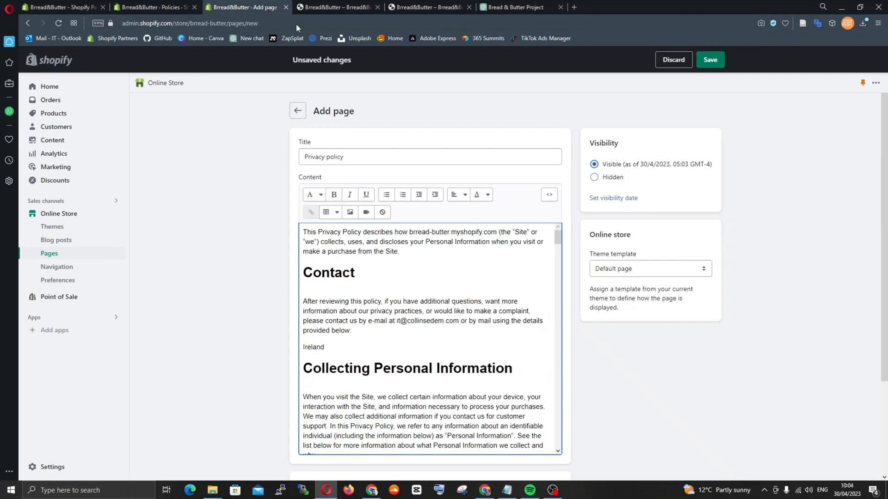
pyautogui.click(710, 60)
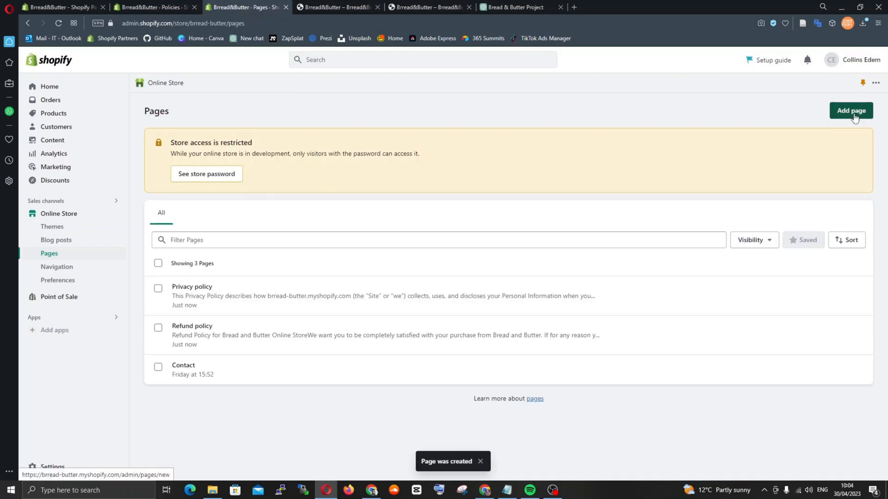
# Add a new page and title it Terms of service, copying that heading from the store policies
pyautogui.click(154, 8)
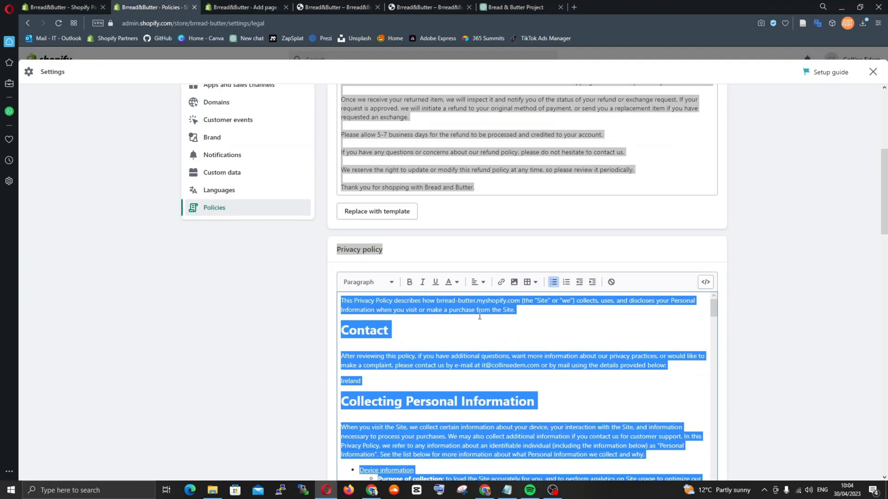
pyautogui.scroll(-5, 550, 339)
pyautogui.scroll(-3, 550, 338)
pyautogui.moveTo(391, 161); pyautogui.dragTo(337, 162)
pyautogui.click(248, 7)
pyautogui.click(343, 157)
pyautogui.write('Terms of service')
# Copy the entire terms of service text from the store policies into the page's content and save the page
pyautogui.click(157, 8)
pyautogui.click(455, 306)
pyautogui.hotkey('ctrl', 'a')
pyautogui.hotkey('ctrl', 'c')
pyautogui.click(247, 7)
pyautogui.click(378, 278)
pyautogui.hotkey('ctrl', 'v')
pyautogui.click(710, 60)
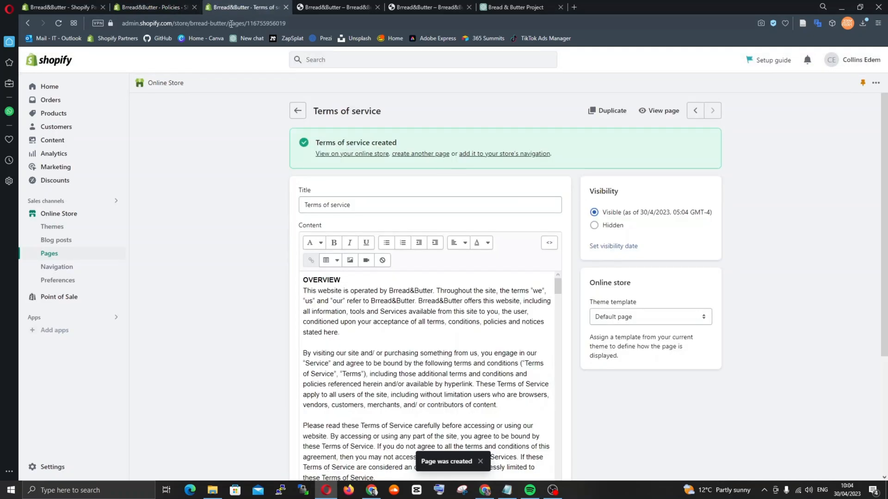
# Create a new online store page titled Shipping policy, copying the title from the store policies
pyautogui.click(155, 7)
pyautogui.scroll(-5, 773, 293)
pyautogui.scroll(-1, 774, 290)
pyautogui.click(518, 304)
pyautogui.hotkey('ctrl', 'a')
pyautogui.moveTo(392, 119); pyautogui.dragTo(320, 121)
pyautogui.hotkey('ctrl', 'c')
pyautogui.click(247, 7)
pyautogui.click(49, 254)
pyautogui.click(852, 111)
pyautogui.click(389, 157)
pyautogui.hotkey('ctrl', 'v')
# Fill the Shipping policy page's content with the full shipping policy text from the store policies and save it
pyautogui.click(148, 7)
pyautogui.click(550, 296)
pyautogui.hotkey('ctrl', 'a')
pyautogui.click(555, 291)
pyautogui.hotkey('ctrl', 'a')
pyautogui.hotkey('ctrl', 'c')
pyautogui.click(247, 8)
pyautogui.click(373, 265)
pyautogui.hotkey('ctrl', 'v')
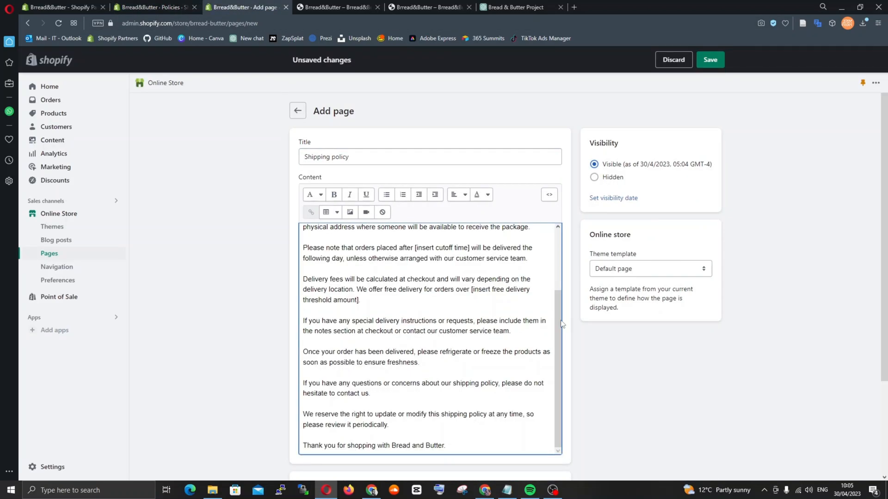
pyautogui.click(716, 59)
# Copy the contact information from the store policies into the existing Contact page, save it and look over the pages list
pyautogui.click(150, 7)
pyautogui.scroll(-5, 742, 336)
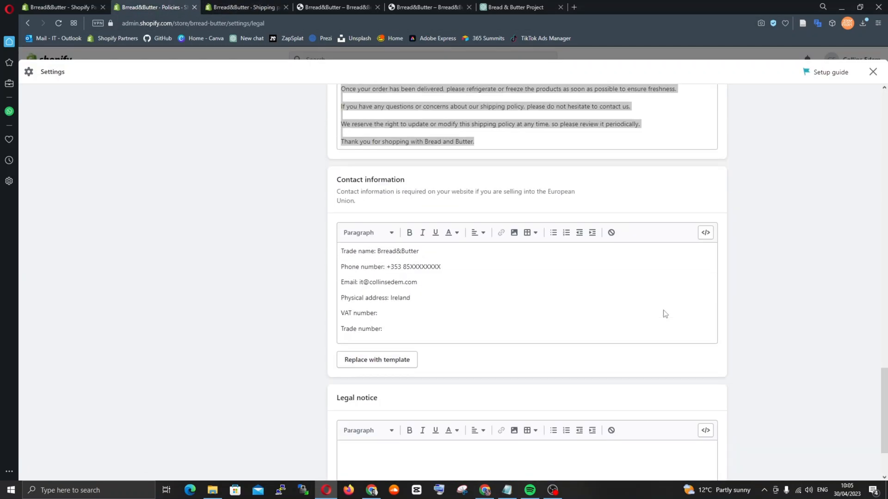
pyautogui.click(245, 7)
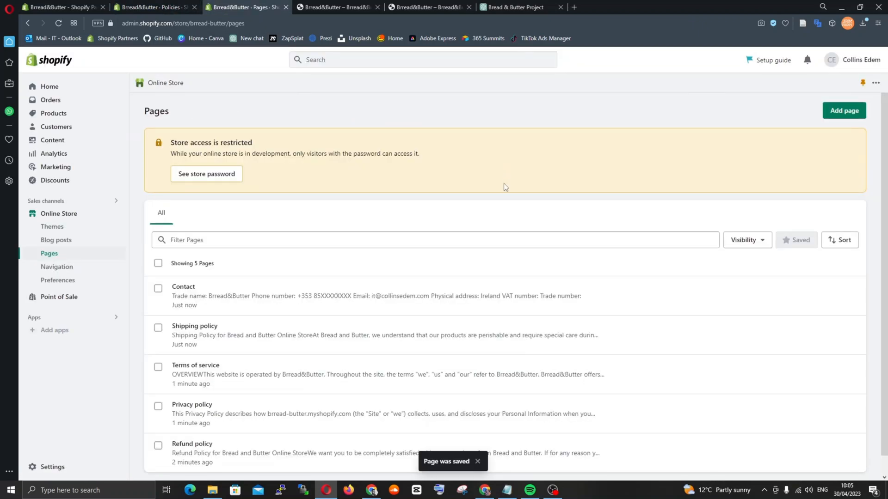
pyautogui.scroll(-1, 248, 331)
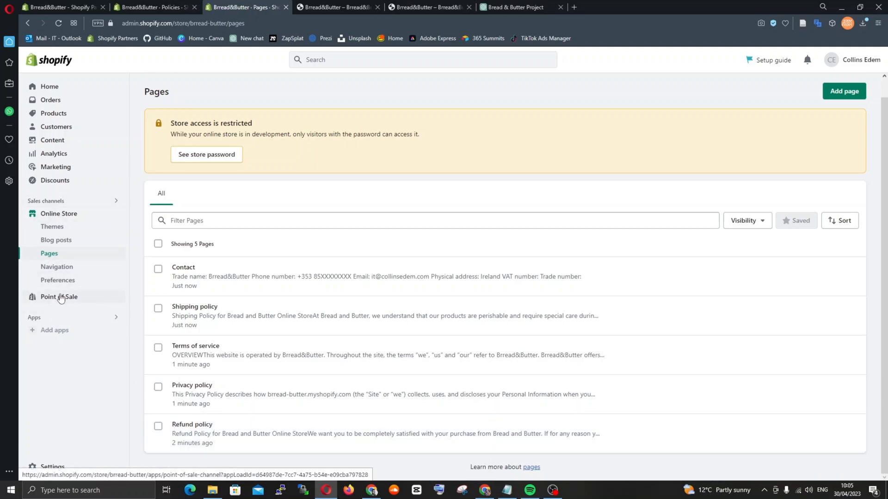
# Open the store's Footer menu for editing and add a Refund policy item linked to the Refund policy page
pyautogui.click(56, 266)
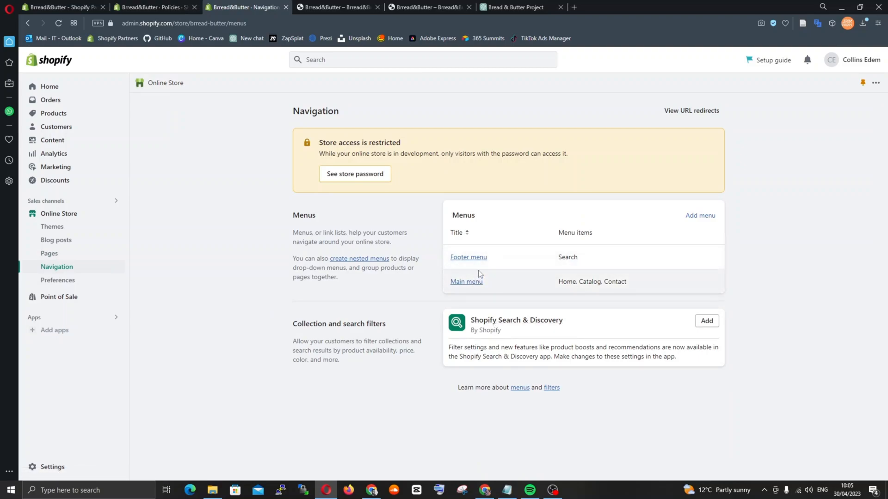
pyautogui.click(479, 257)
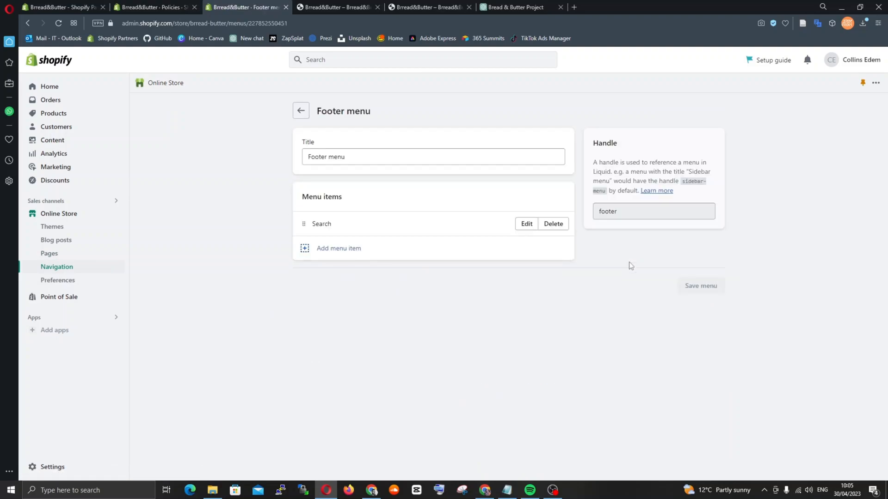
pyautogui.click(339, 255)
pyautogui.click(797, 171)
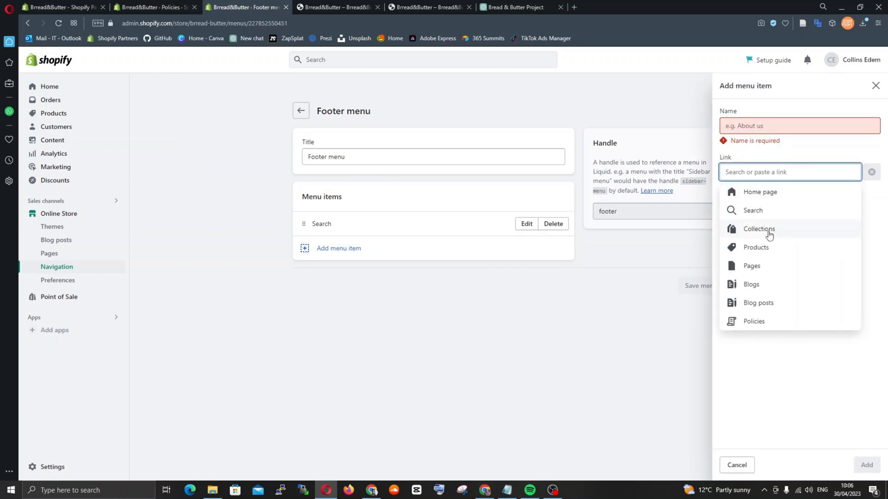
pyautogui.click(764, 267)
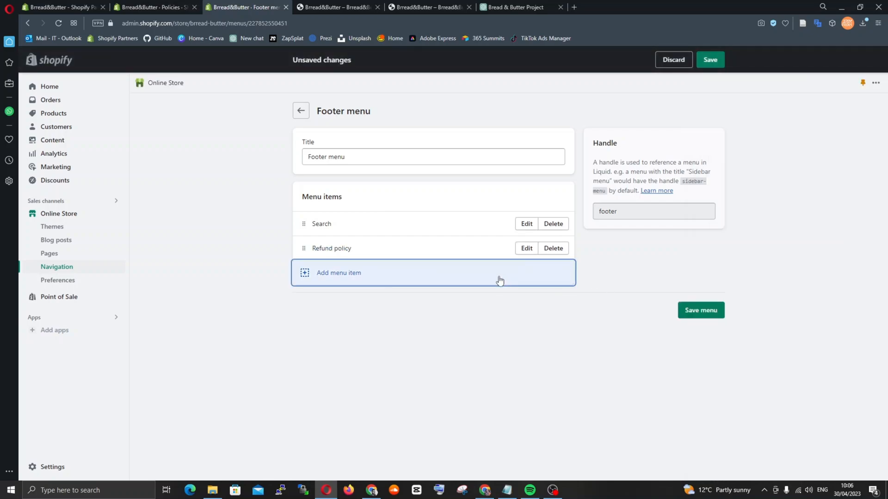
# Add a Privacy policy item to the Footer menu, linked to the Privacy policy page
pyautogui.click(499, 280)
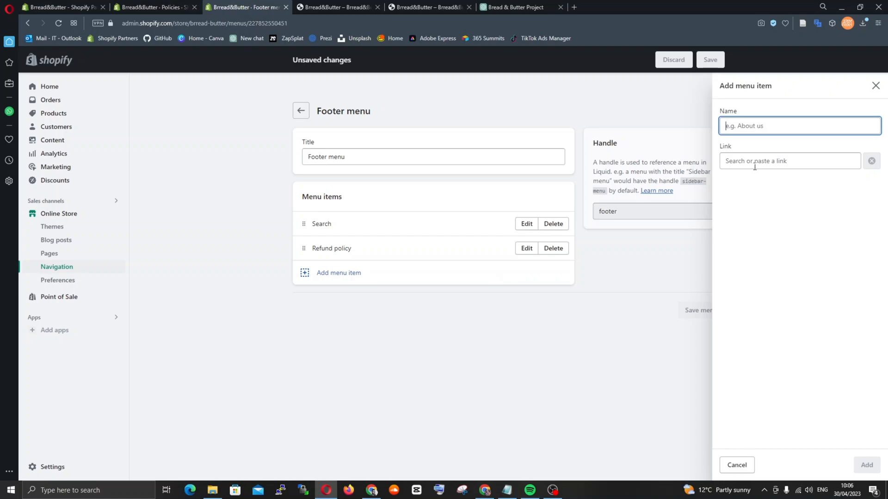
pyautogui.click(754, 163)
pyautogui.click(762, 257)
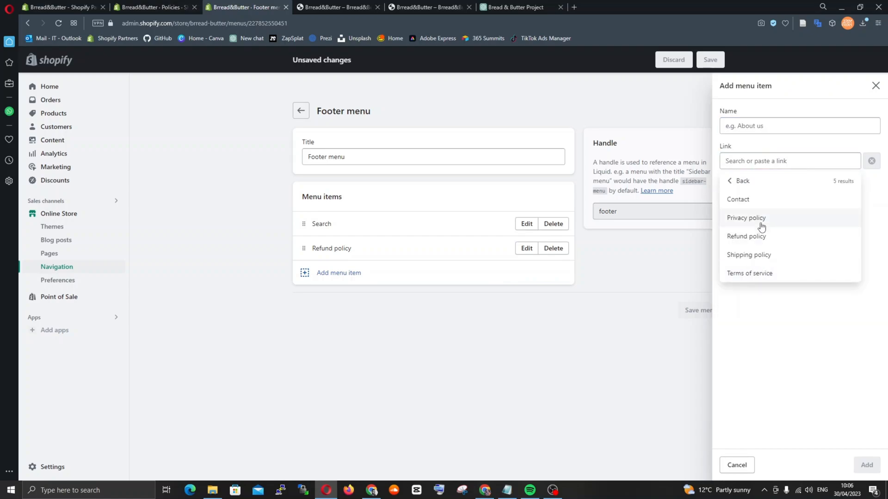
pyautogui.click(762, 227)
pyautogui.click(870, 460)
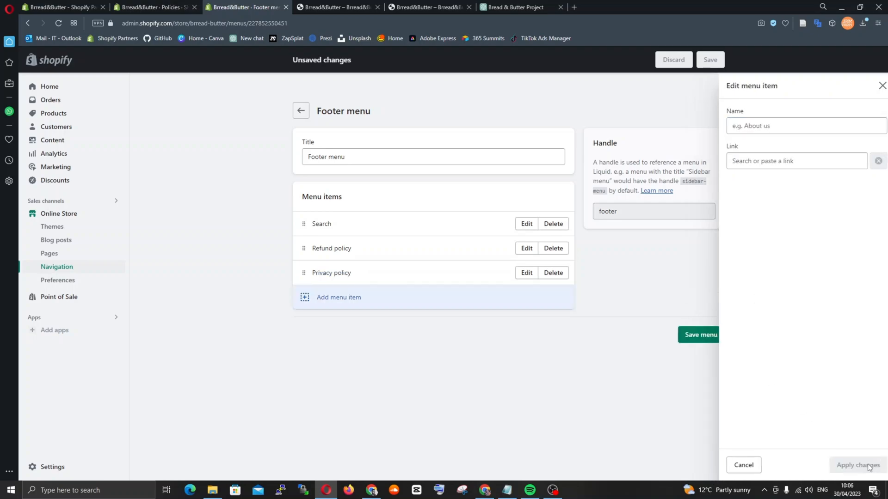
# Add a Shipping policy item to the Footer menu, linked to the Shipping policy page
pyautogui.click(484, 310)
pyautogui.click(763, 273)
pyautogui.click(749, 256)
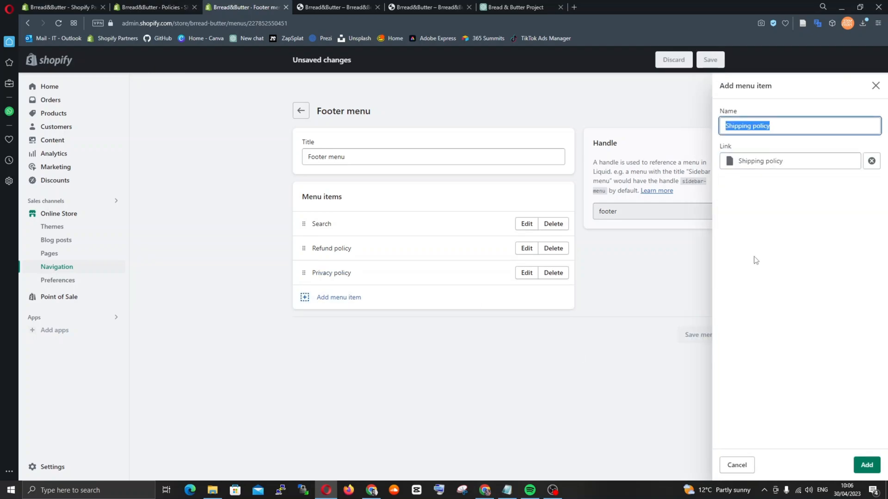
pyautogui.press('Return')
# Add a Terms of service item to the Footer menu, linked to the Terms of service page
pyautogui.click(379, 318)
pyautogui.click(753, 309)
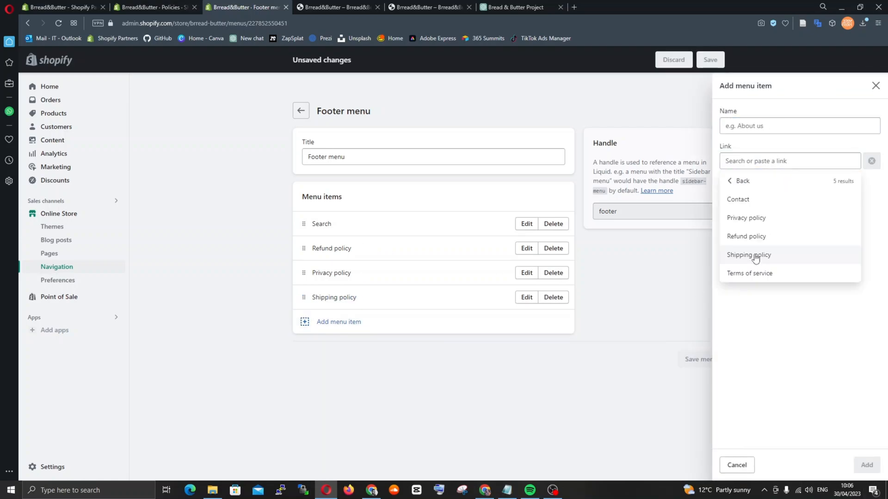
pyautogui.click(749, 273)
pyautogui.click(863, 466)
# Add a Contact item linked to the Contact page to the Footer menu and save the menu
pyautogui.click(453, 347)
pyautogui.click(782, 162)
pyautogui.click(779, 254)
pyautogui.click(751, 199)
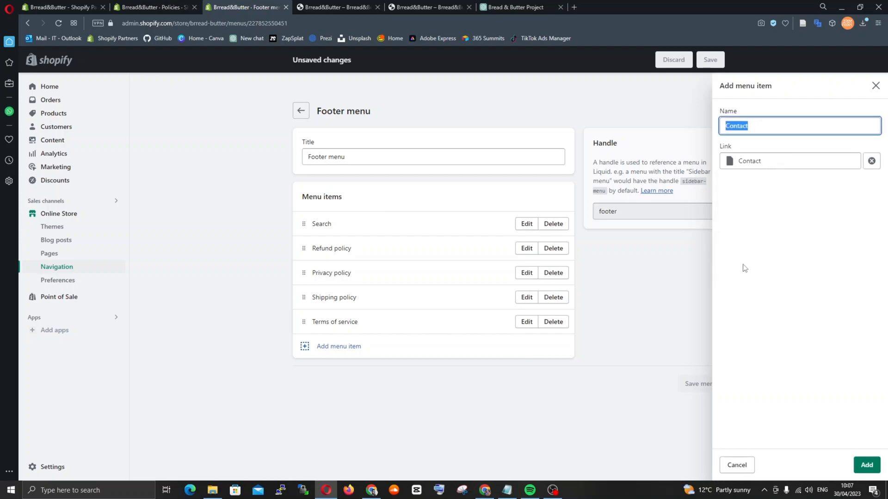
pyautogui.click(865, 464)
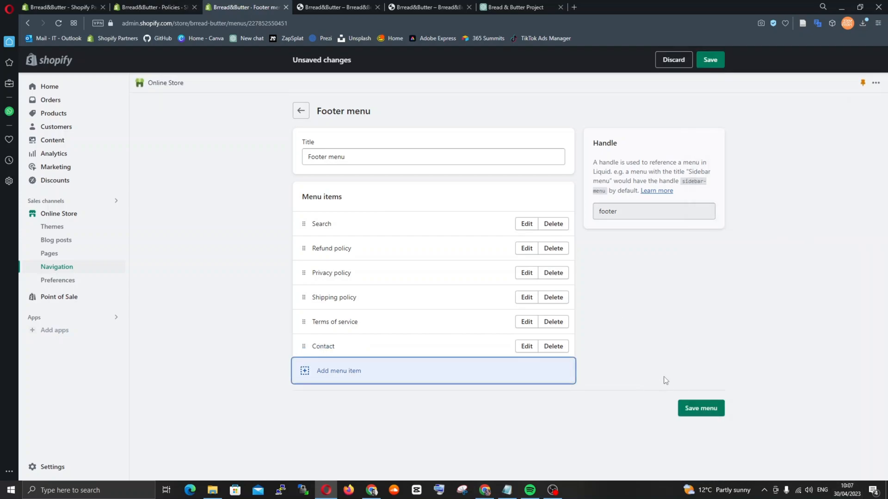
pyautogui.click(701, 409)
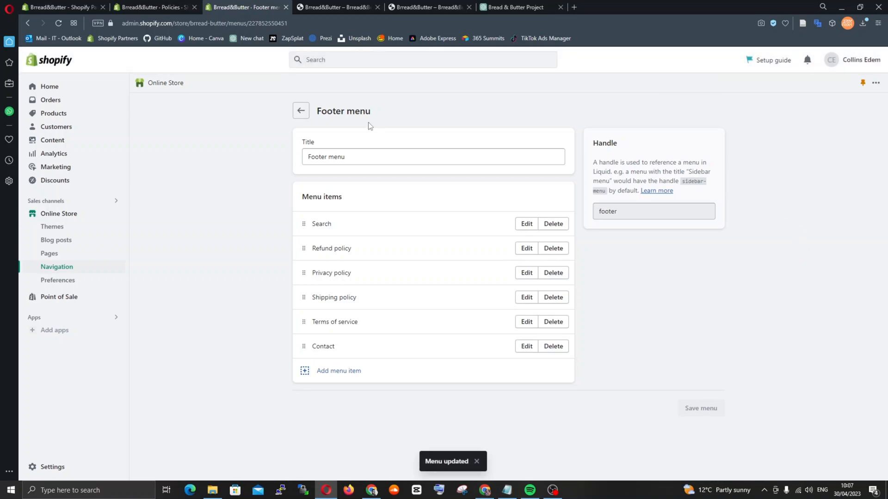
# Leave the Footer menu editor, open the live store from Themes and check the home page footer for the policy links
pyautogui.click(307, 116)
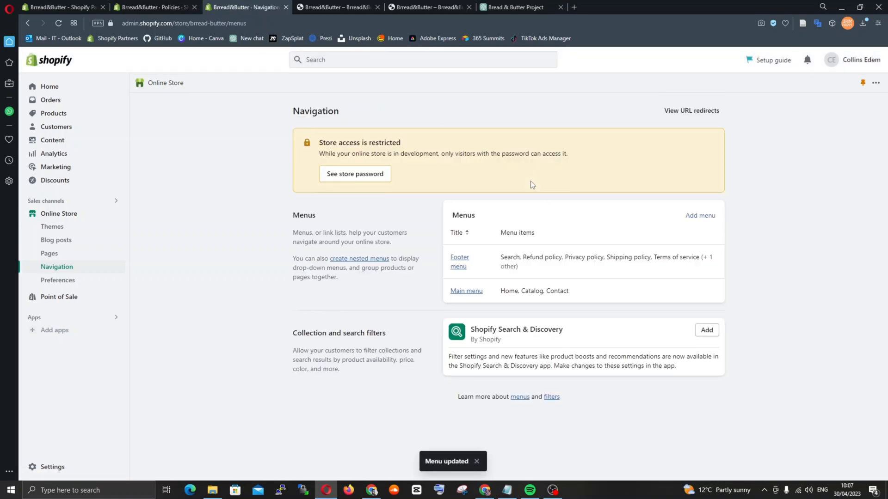
pyautogui.click(587, 300)
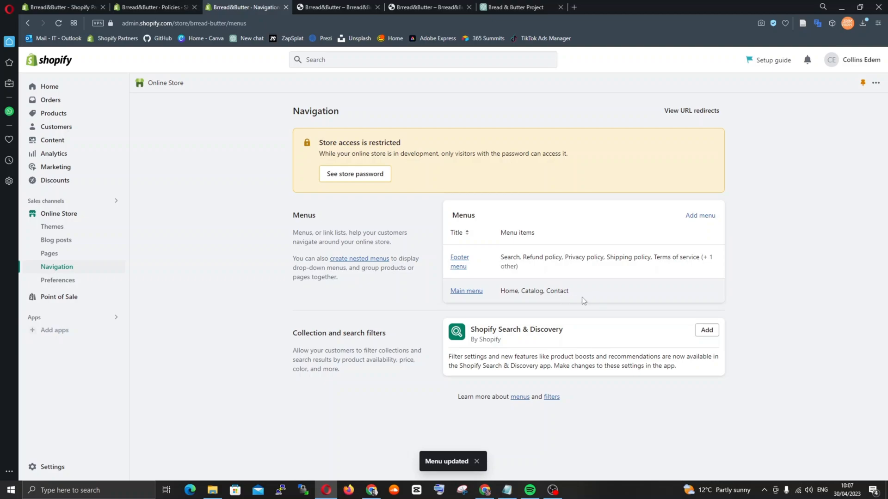
pyautogui.click(107, 226)
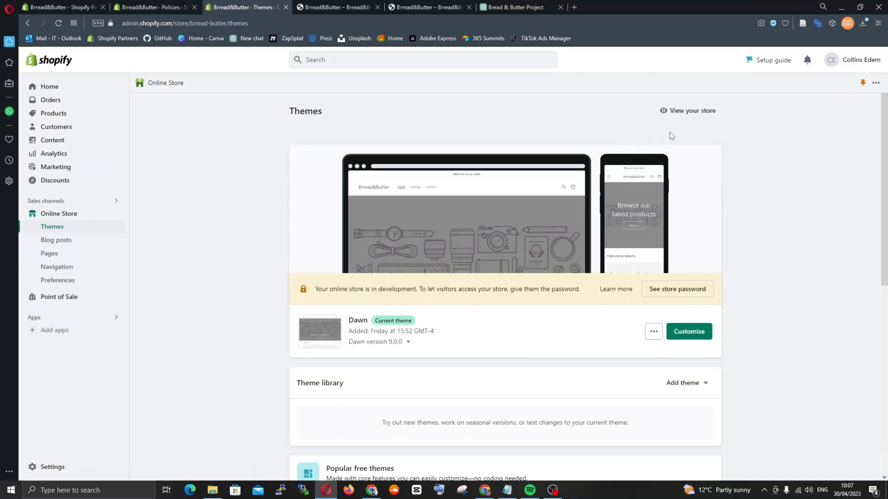
pyautogui.click(689, 111)
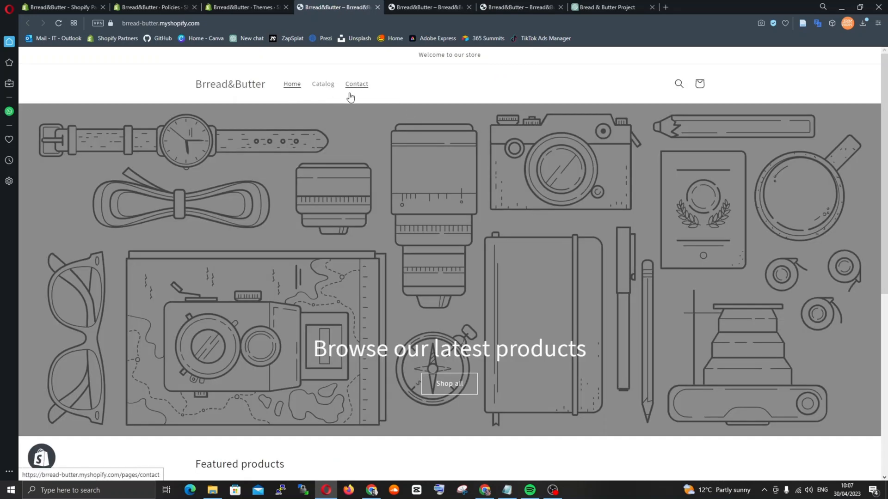
pyautogui.scroll(-5, 484, 145)
pyautogui.scroll(-2, 485, 149)
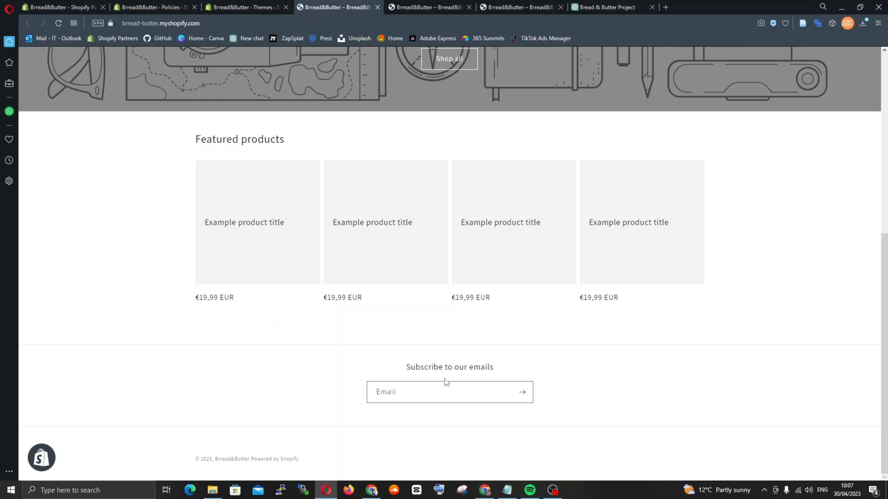
pyautogui.scroll(10, 618, 402)
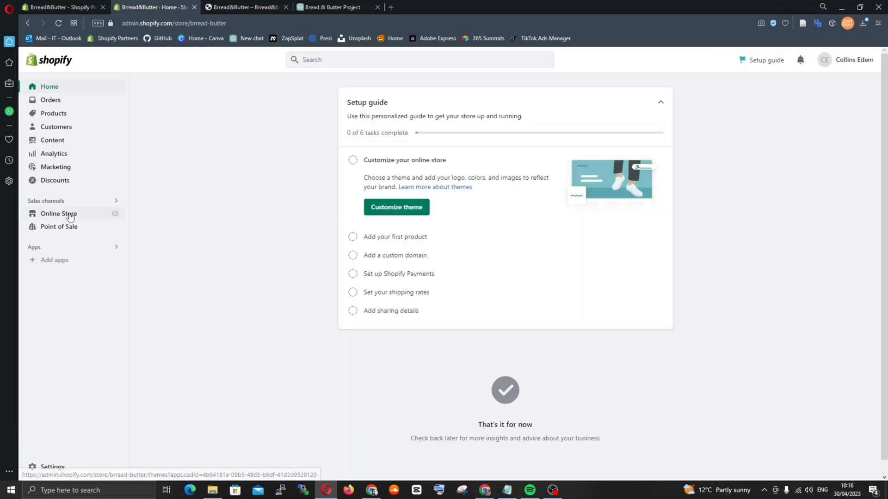
# Open the Dawn theme in the theme editor and expand the home page's Footer section
pyautogui.click(69, 214)
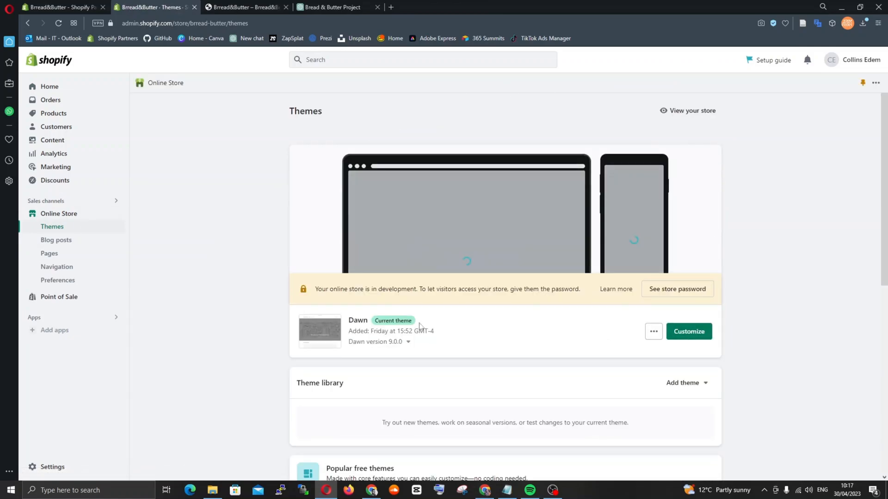
pyautogui.click(688, 332)
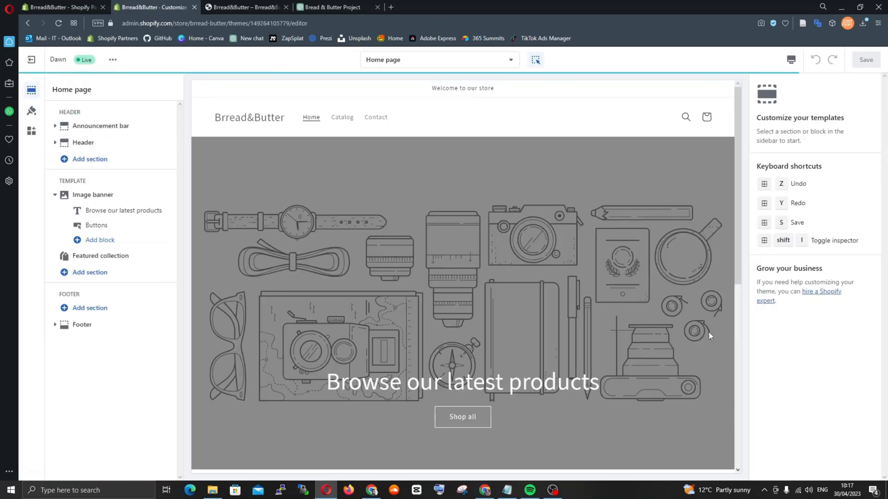
pyautogui.scroll(-10, 489, 264)
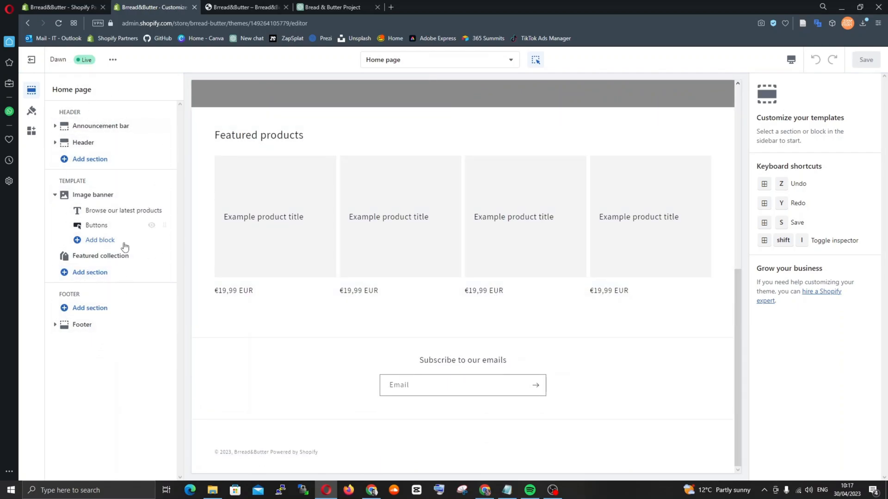
pyautogui.moveTo(115, 229)
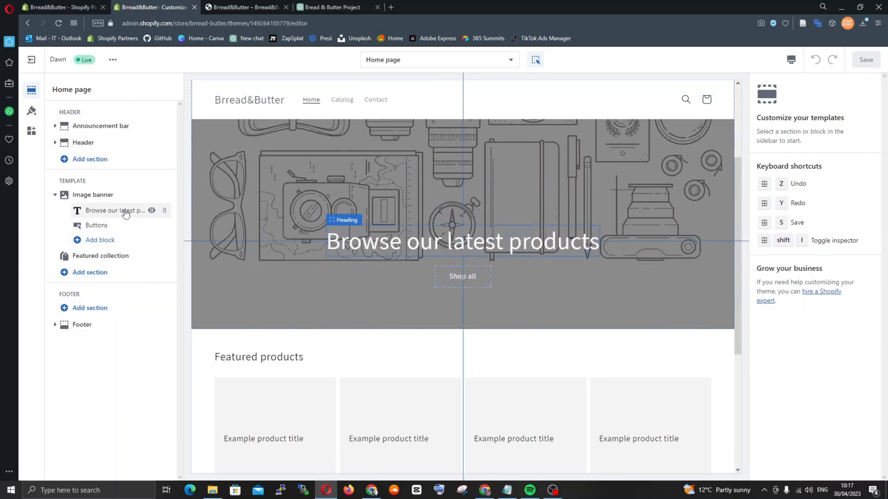
pyautogui.moveTo(114, 262)
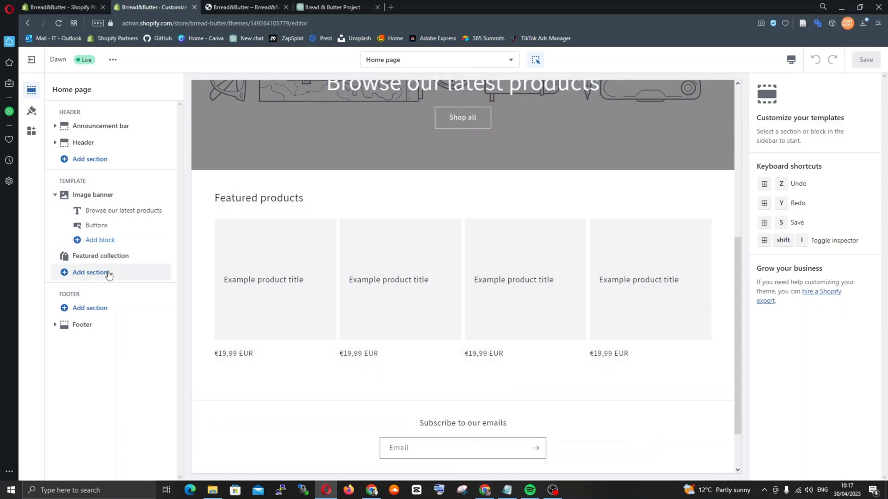
pyautogui.moveTo(97, 324)
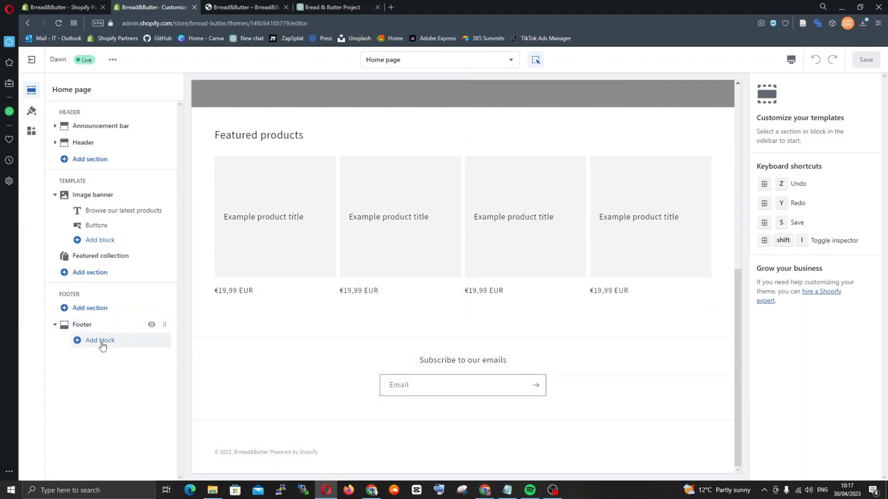
# Add a Menu block with the Footer menu to the Footer section and save the theme
pyautogui.click(100, 340)
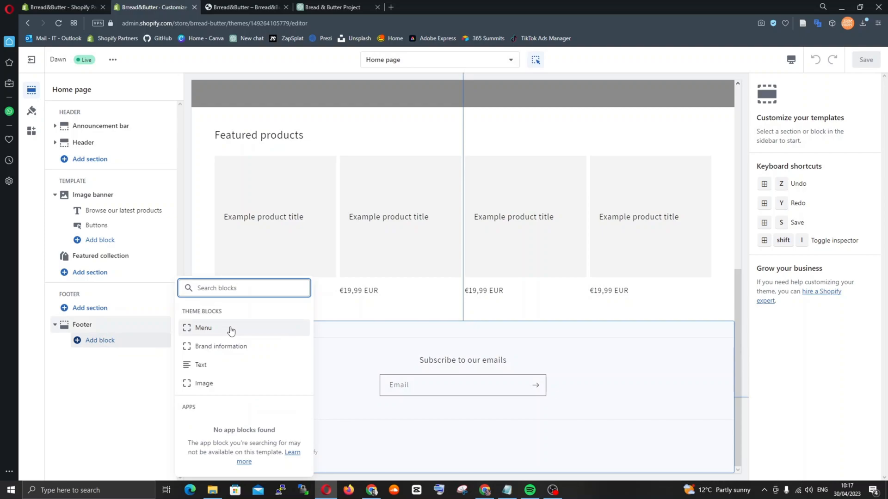
pyautogui.click(229, 332)
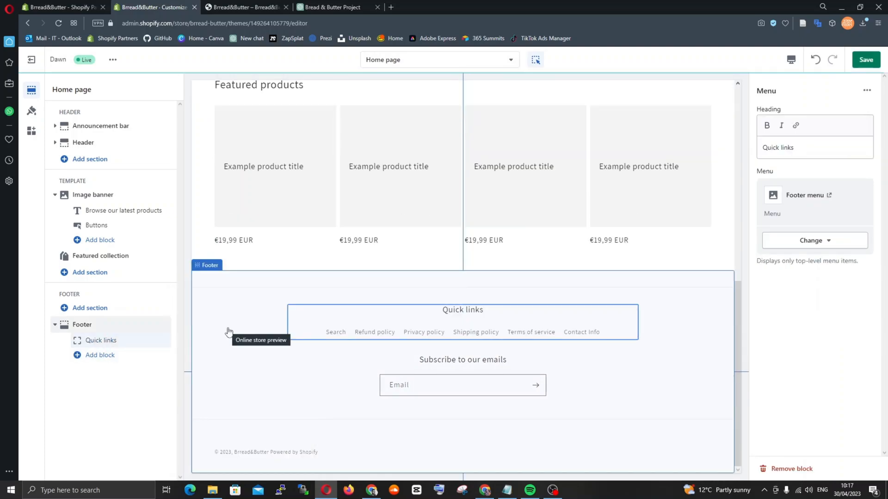
pyautogui.click(476, 333)
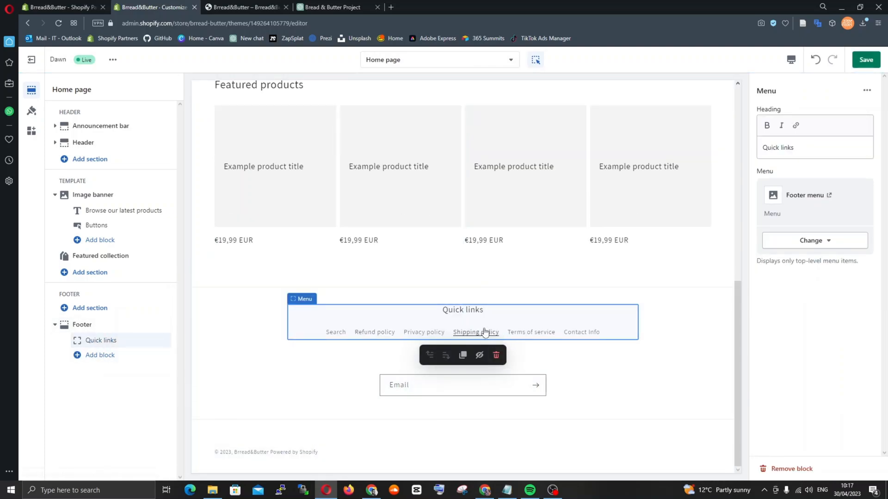
pyautogui.moveTo(168, 336); pyautogui.dragTo(143, 344)
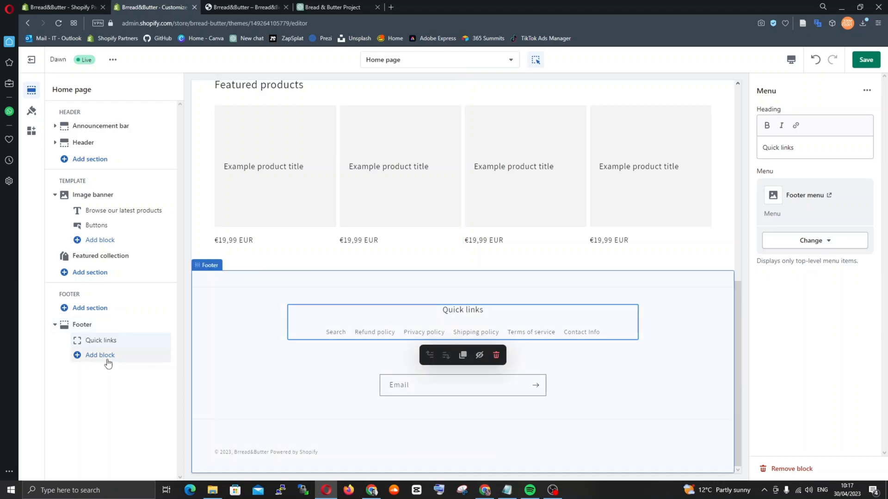
pyautogui.click(865, 60)
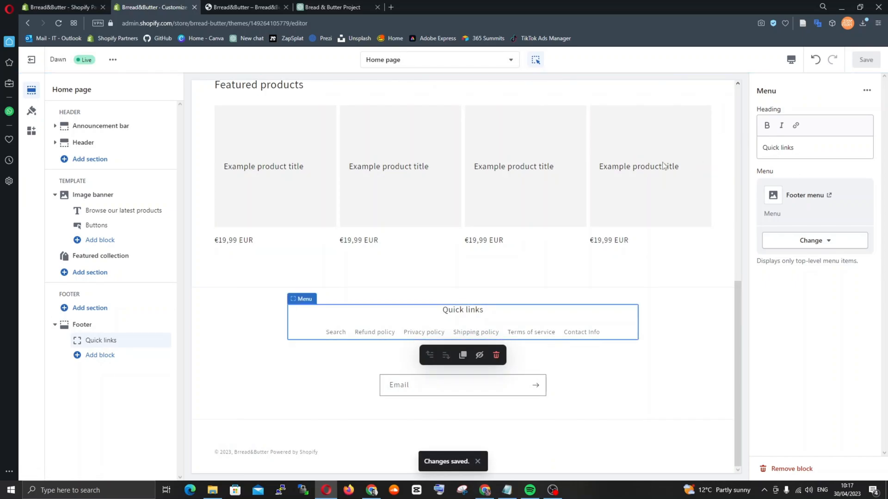
# Review the Refund policy page on the live store and check the Quick links in the home page footer
pyautogui.click(273, 7)
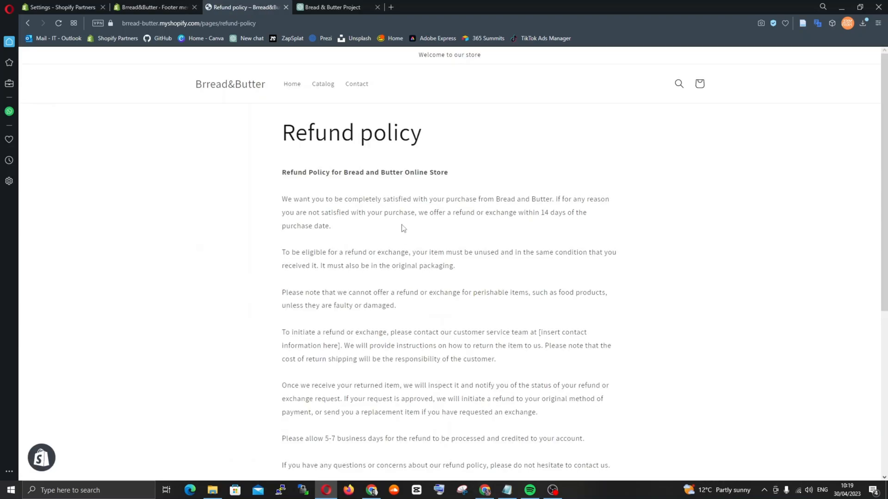
pyautogui.scroll(-7, 403, 227)
pyautogui.scroll(7, 403, 228)
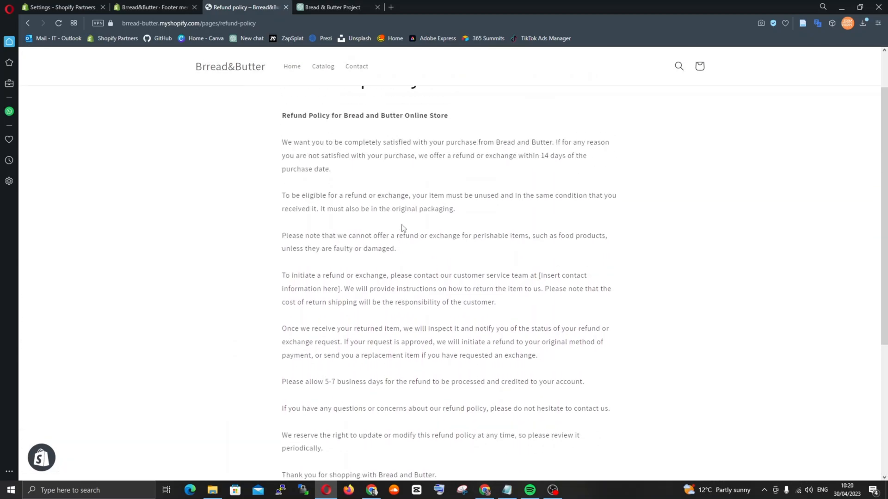
pyautogui.click(292, 85)
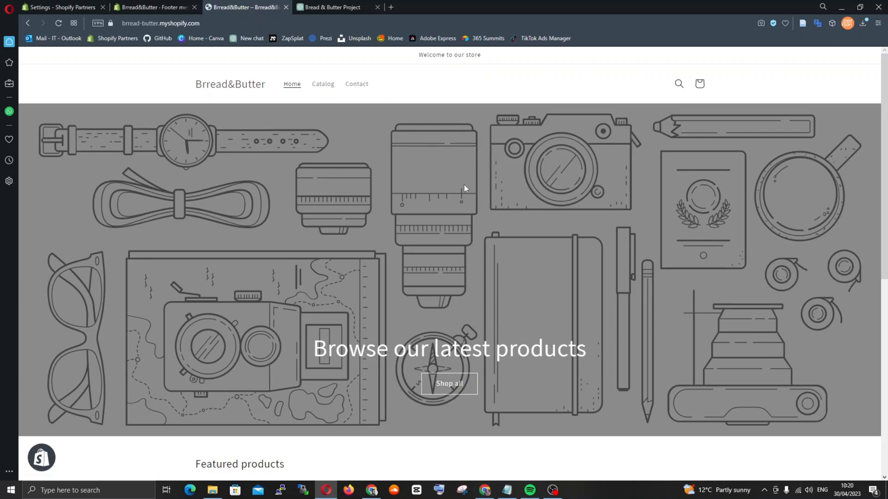
pyautogui.scroll(-8, 465, 185)
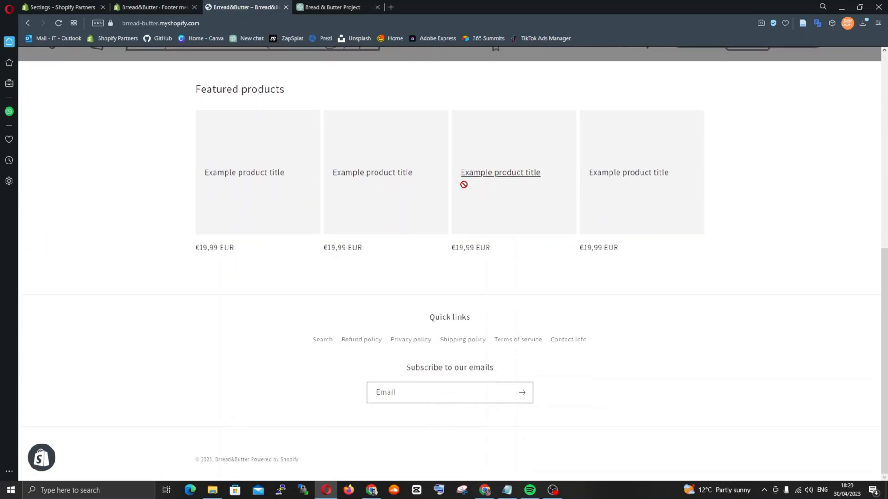